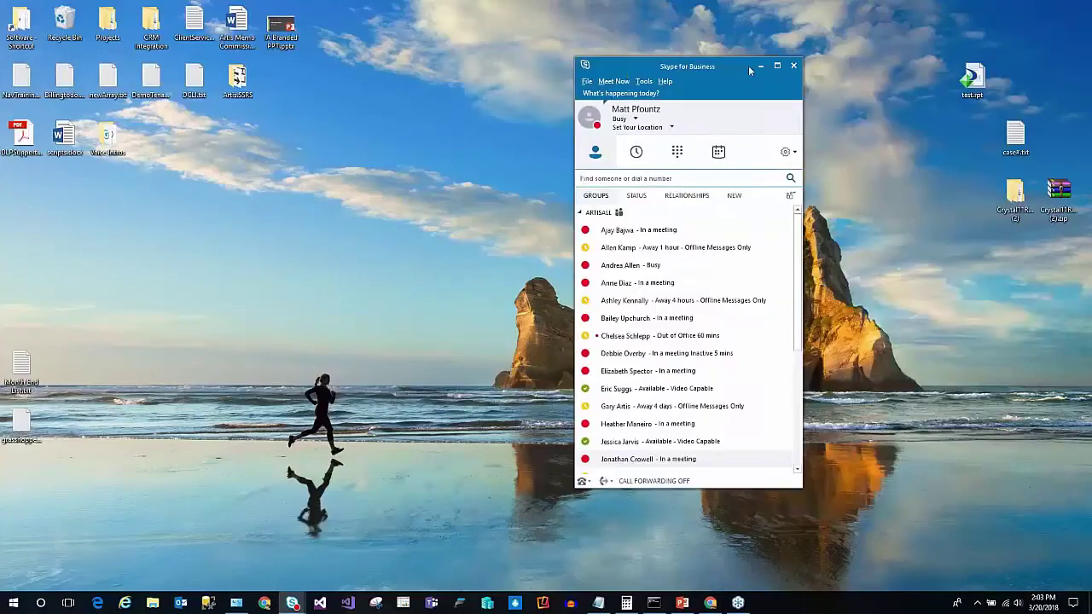
# Minimize Skype for Business, switch to Chrome and bring up the Dynamics 365 service page.
pyautogui.click(761, 65)
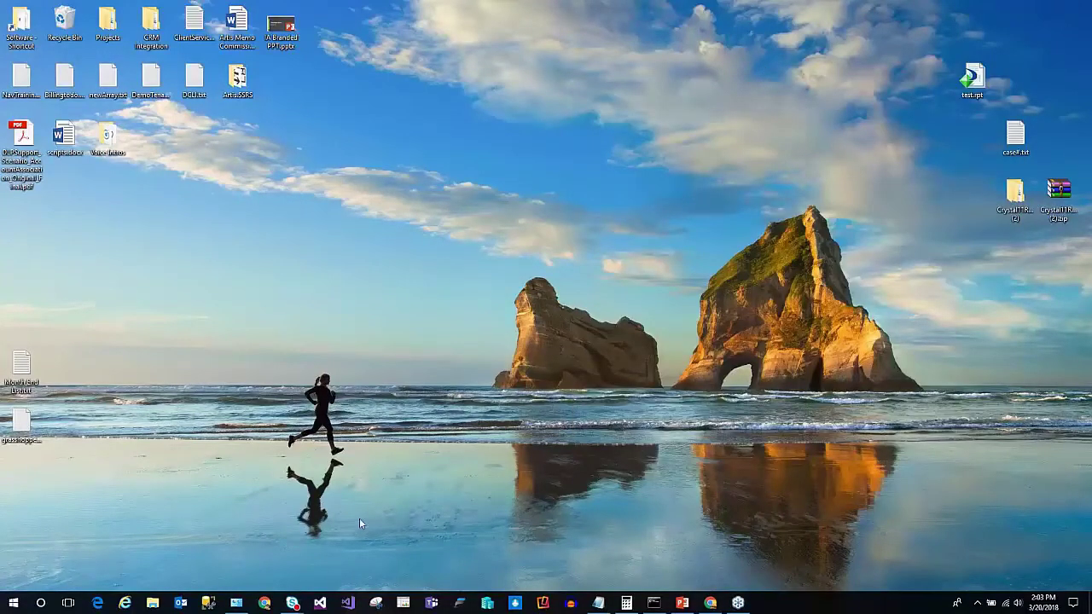
pyautogui.click(709, 603)
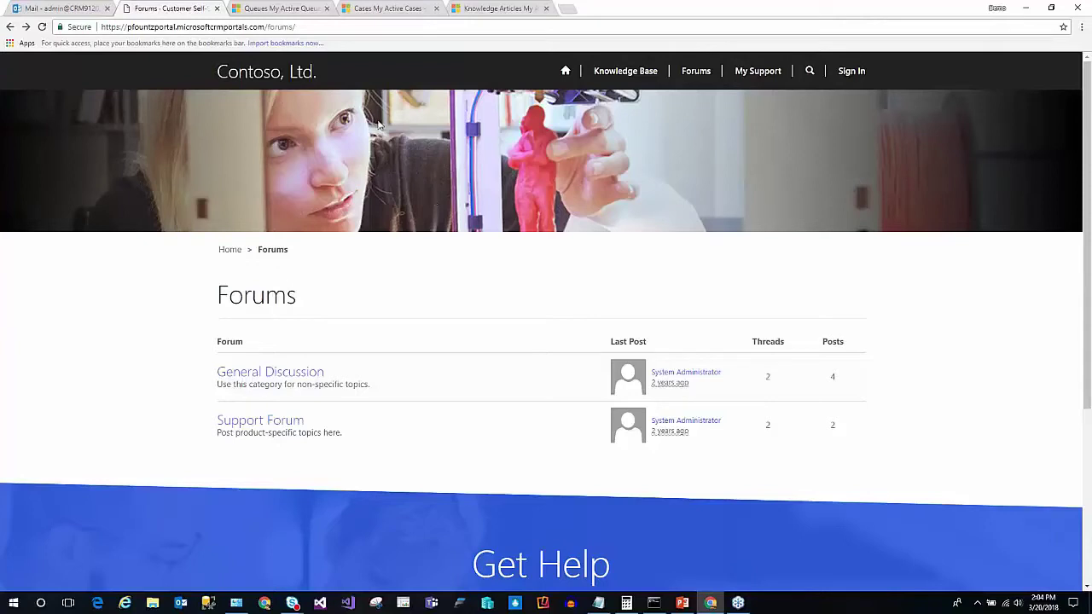
pyautogui.click(300, 8)
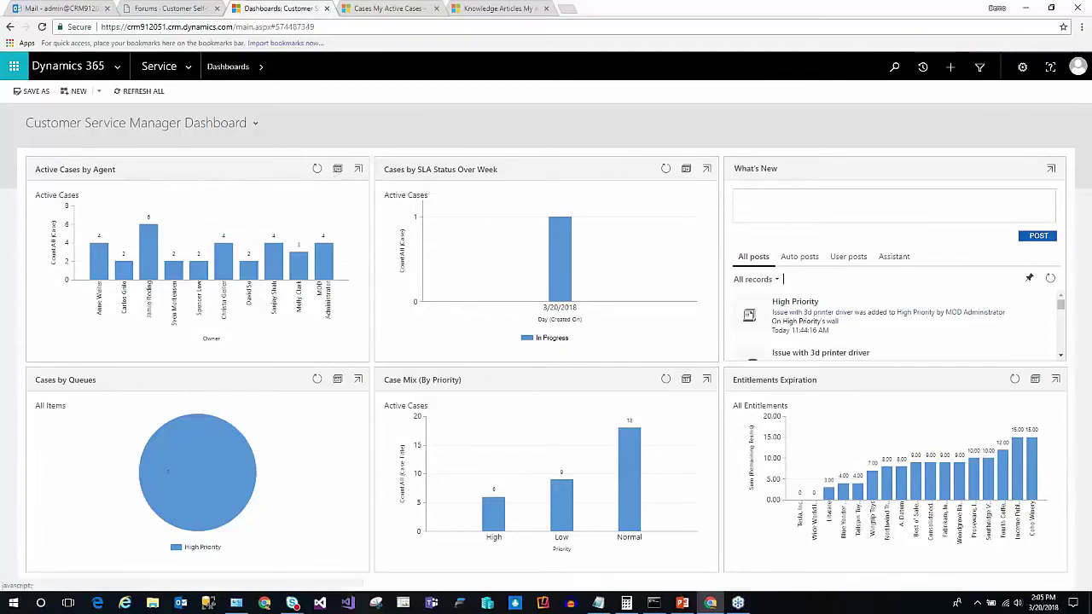
# Refresh the Active Cases by Agent chart on the dashboard, view it enlarged and close the enlarged view.
pyautogui.click(315, 171)
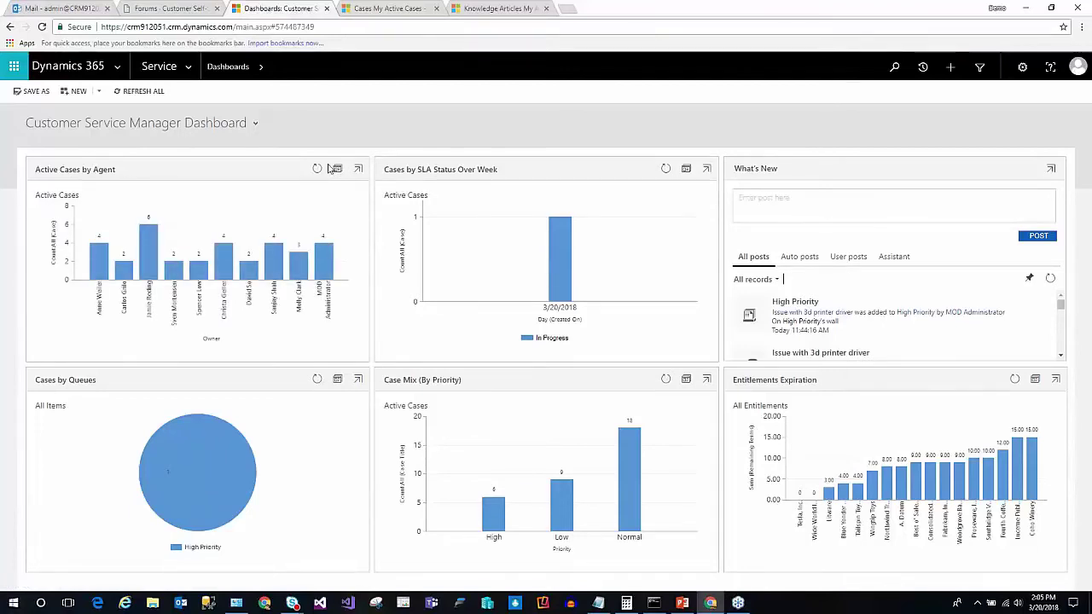
pyautogui.click(358, 170)
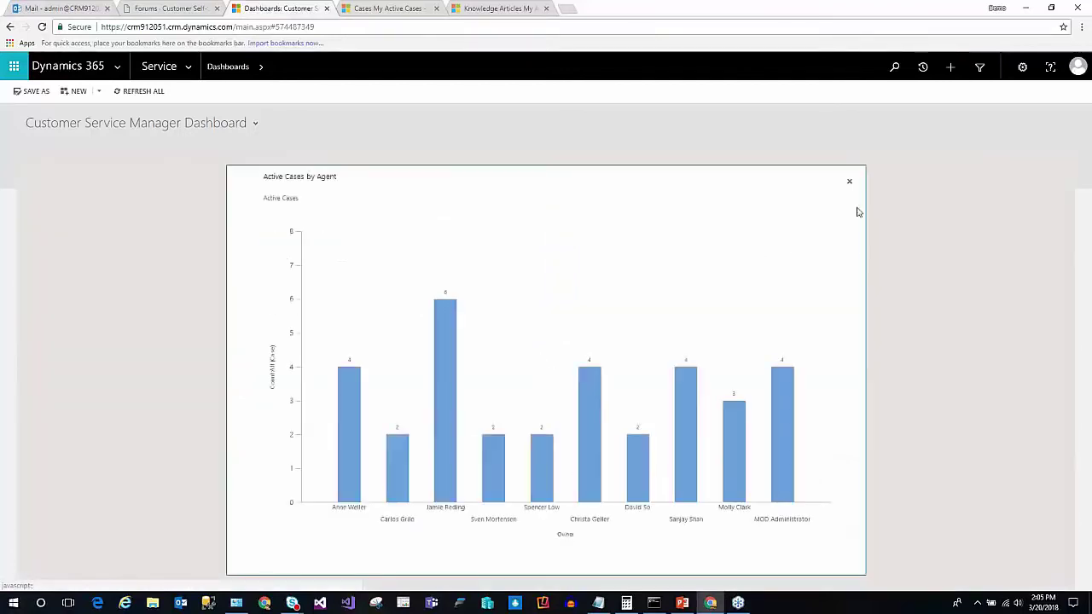
pyautogui.click(849, 181)
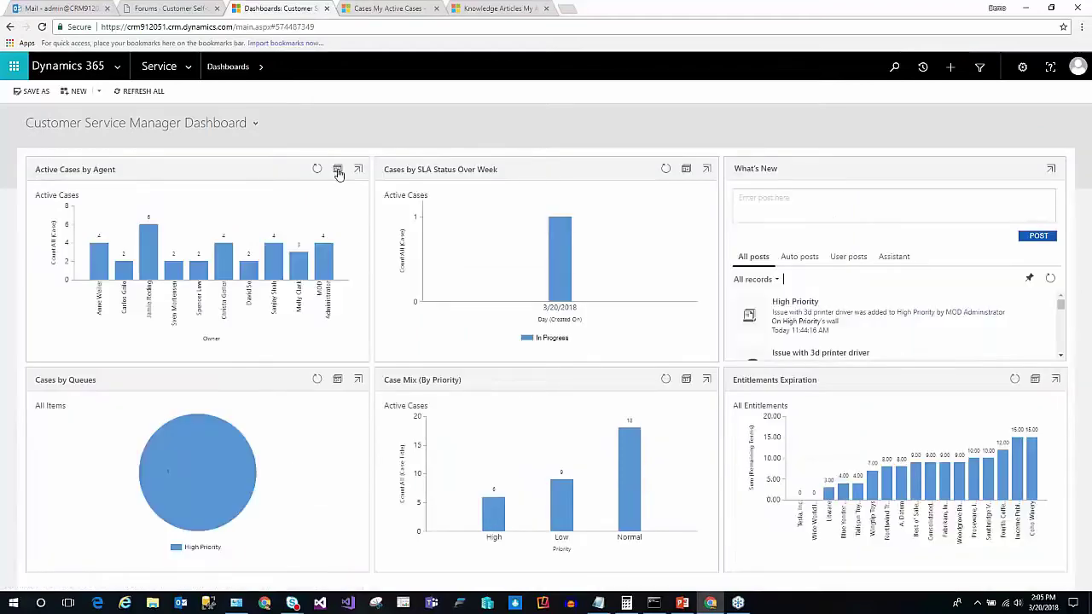
# Open the records behind the Active Cases by Agent chart in a maximized window and widen the chart pane.
pyautogui.click(337, 168)
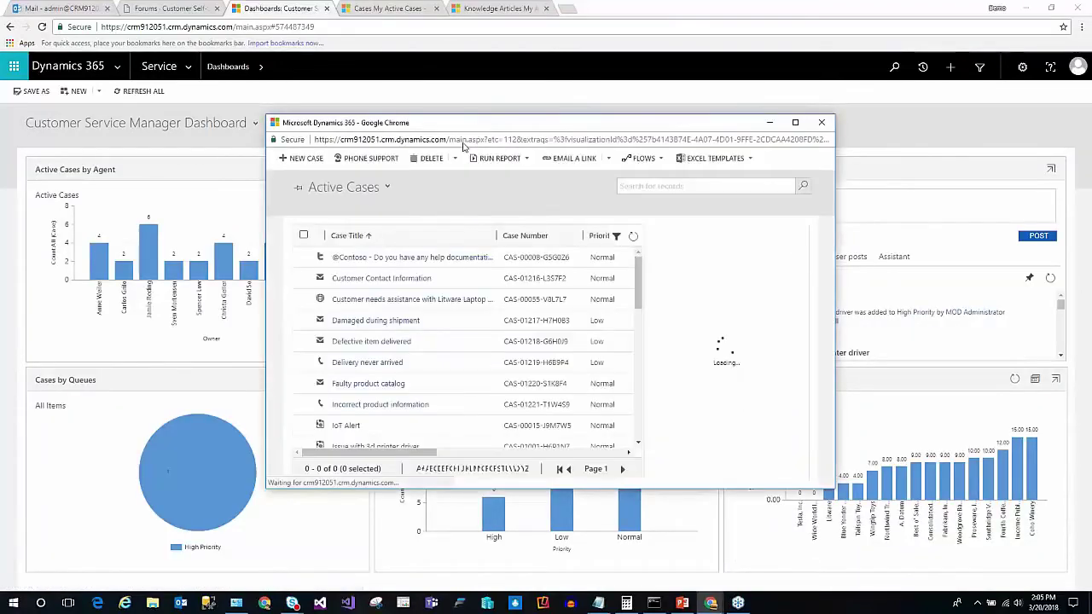
pyautogui.moveTo(478, 129); pyautogui.dragTo(353, 184)
pyautogui.click(680, 177)
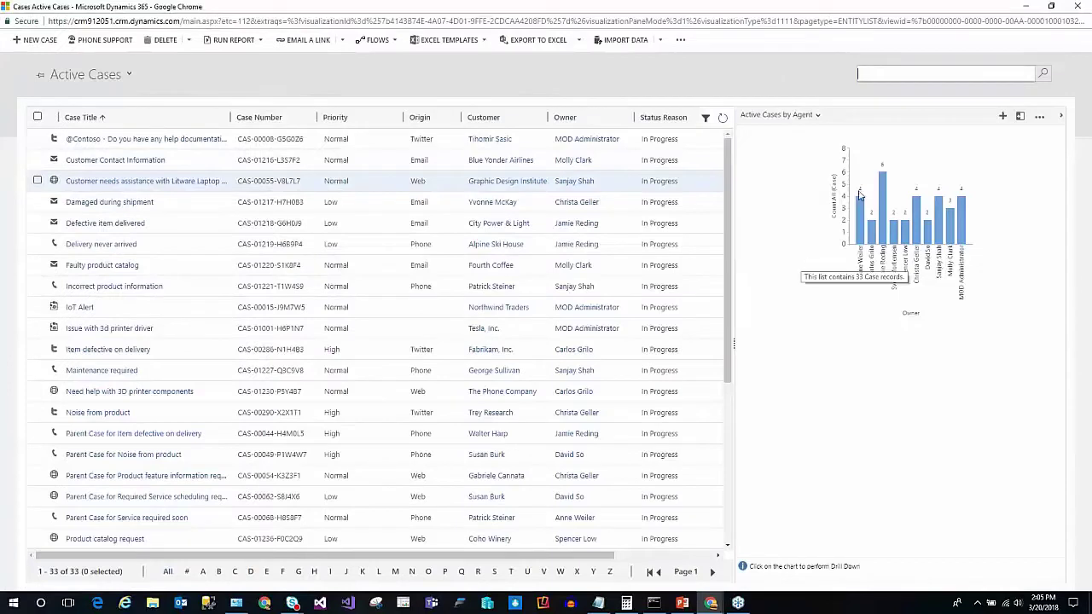
pyautogui.moveTo(737, 335); pyautogui.dragTo(582, 344)
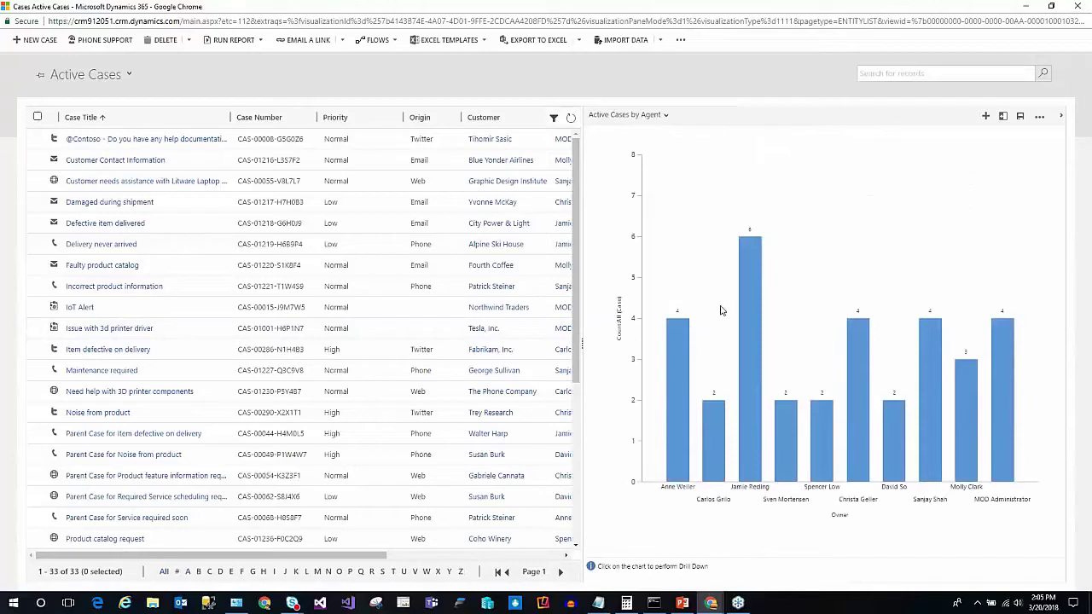
# Filter the active cases by one agent's bar in the chart, clear that filter and filter by another agent.
pyautogui.click(679, 381)
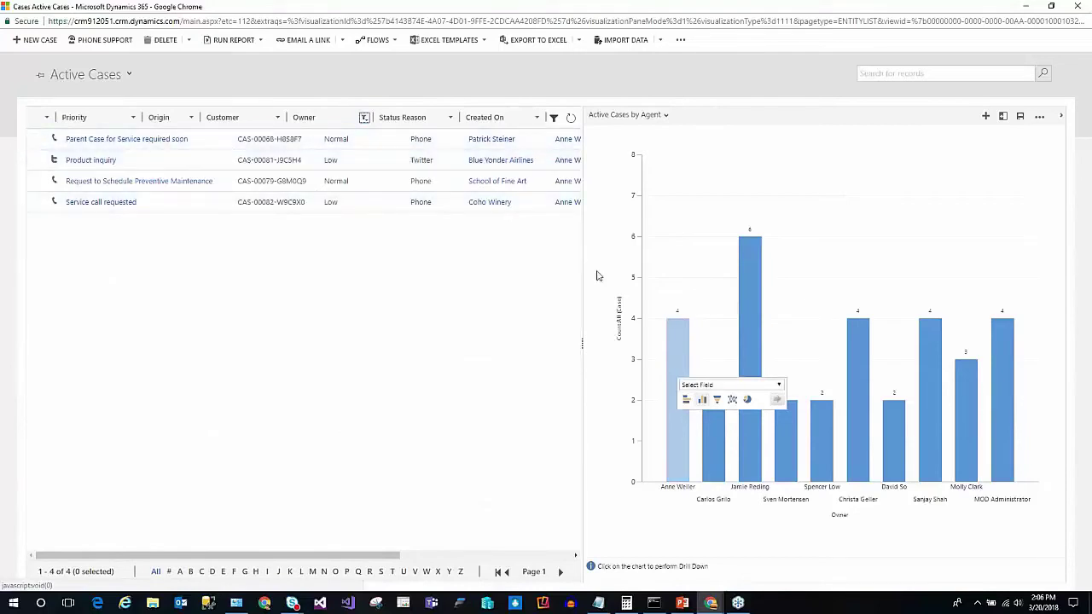
pyautogui.click(708, 287)
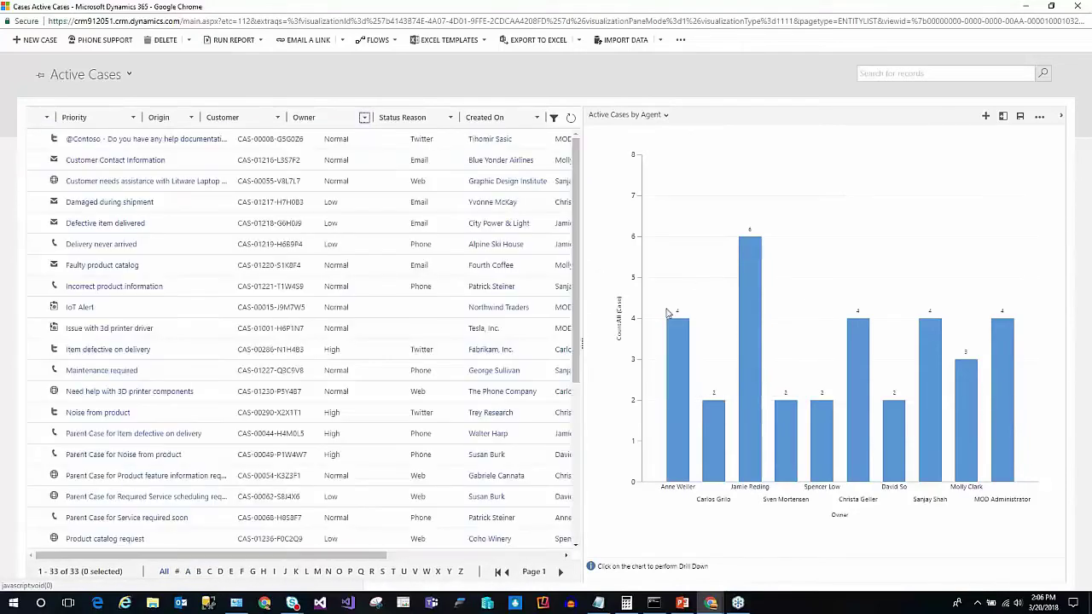
pyautogui.click(895, 436)
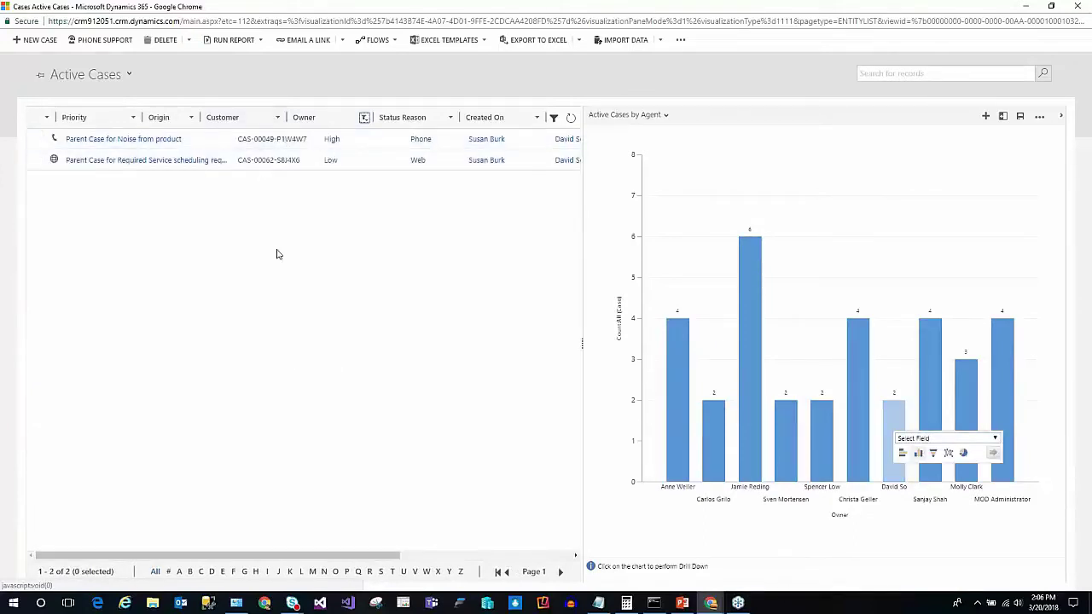
# Filter the active cases to MOD Administrator and open the case "Issue with 3d printer driver" in a maximized window.
pyautogui.click(1003, 372)
pyautogui.click(1006, 369)
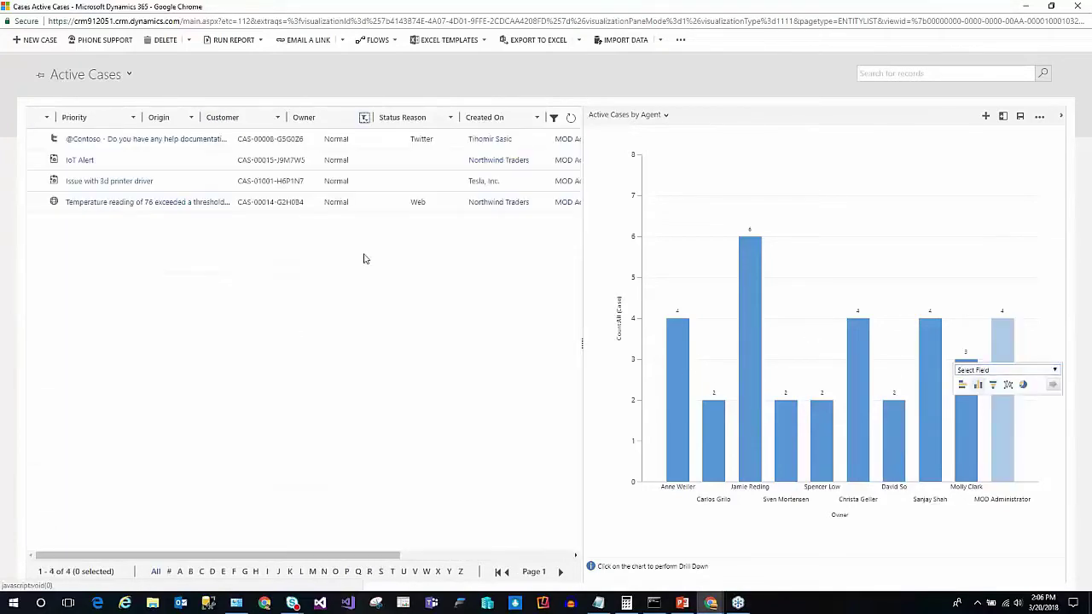
pyautogui.doubleClick(179, 182)
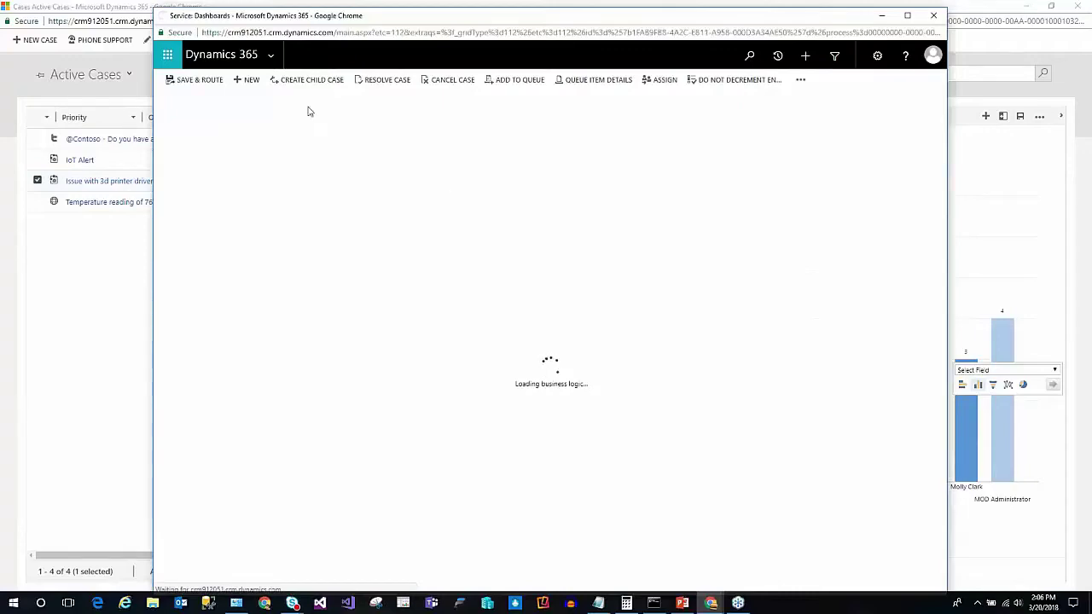
pyautogui.doubleClick(406, 23)
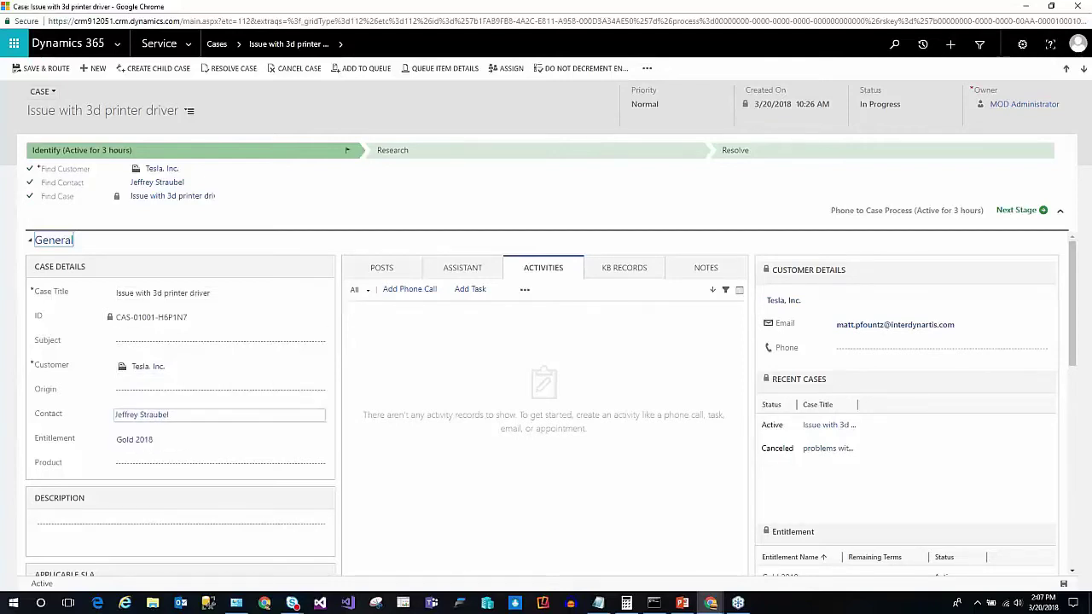
# View the Gold 2018 entitlement linked to the case and go back to the case.
pyautogui.click(137, 443)
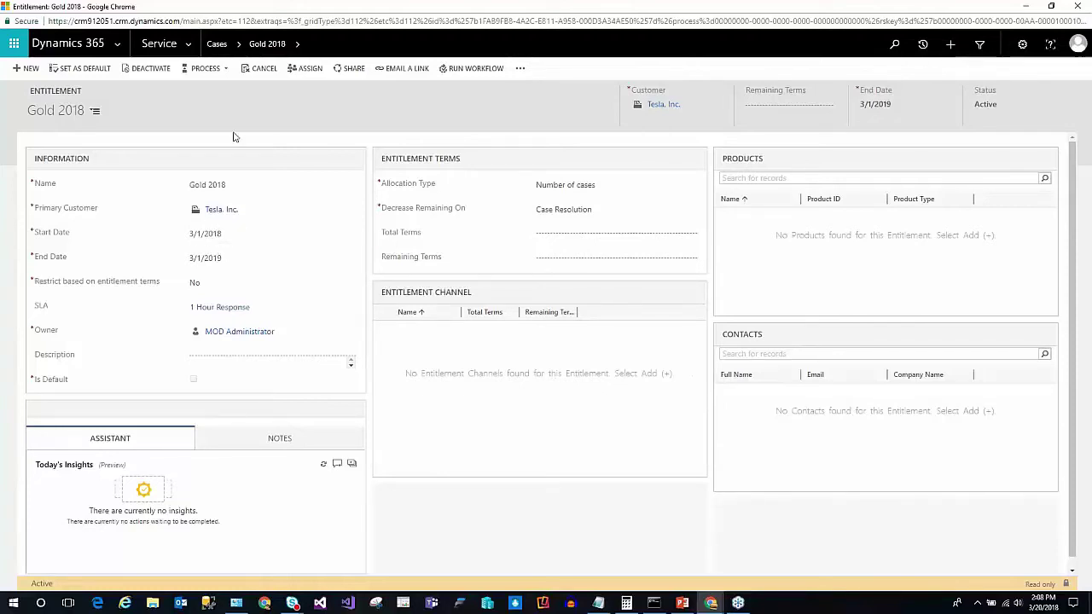
pyautogui.rightClick(53, 24)
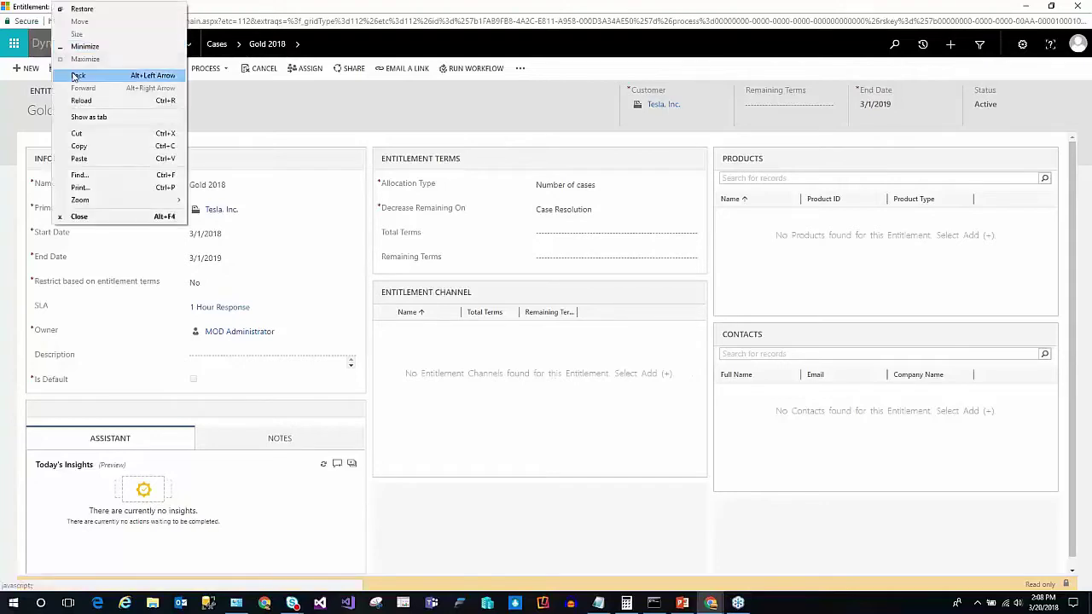
pyautogui.click(76, 75)
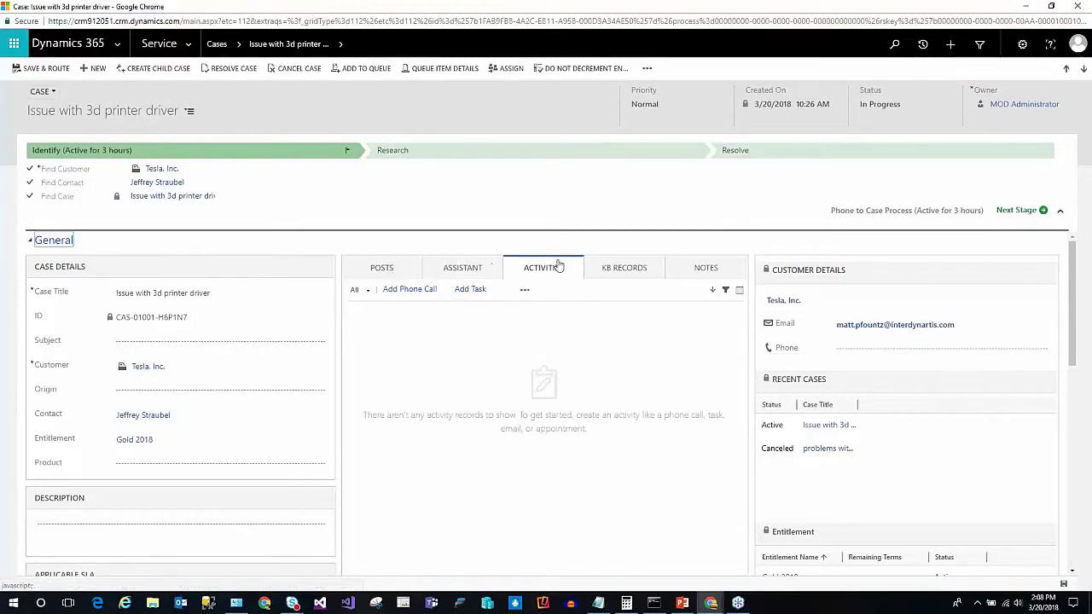
# Find the 3D printer support article among the case's KB records, start an email containing it and review the draft's content.
pyautogui.click(623, 270)
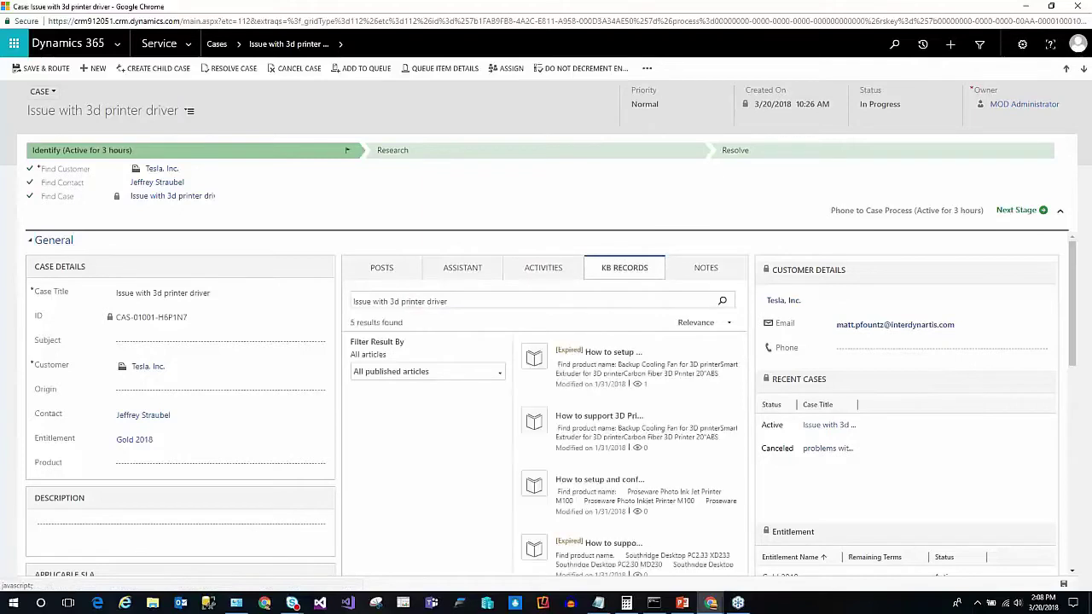
pyautogui.moveTo(579, 362)
pyautogui.moveTo(595, 456)
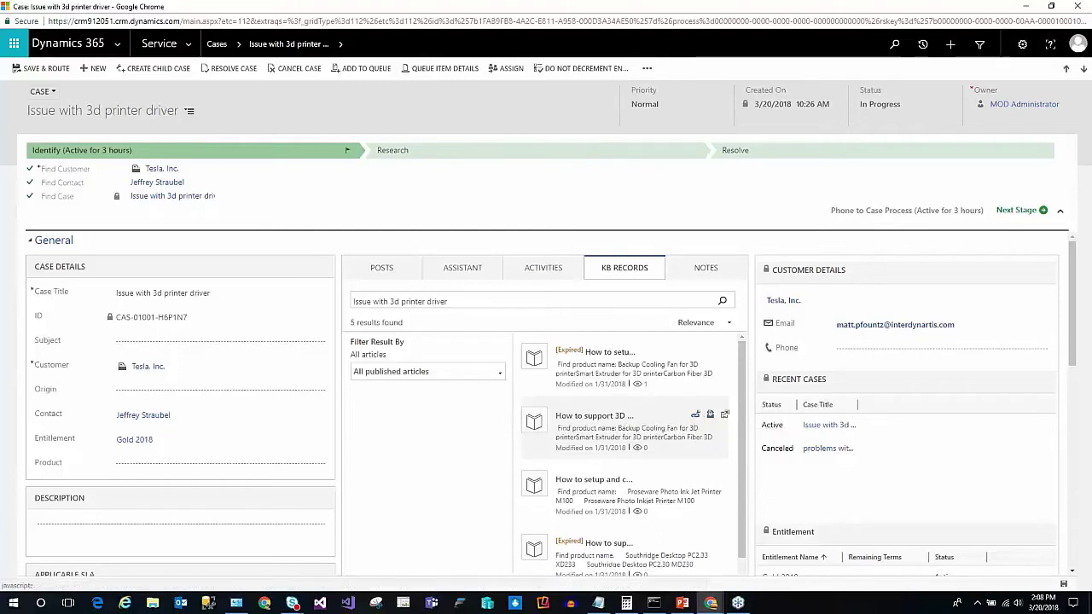
pyautogui.click(712, 417)
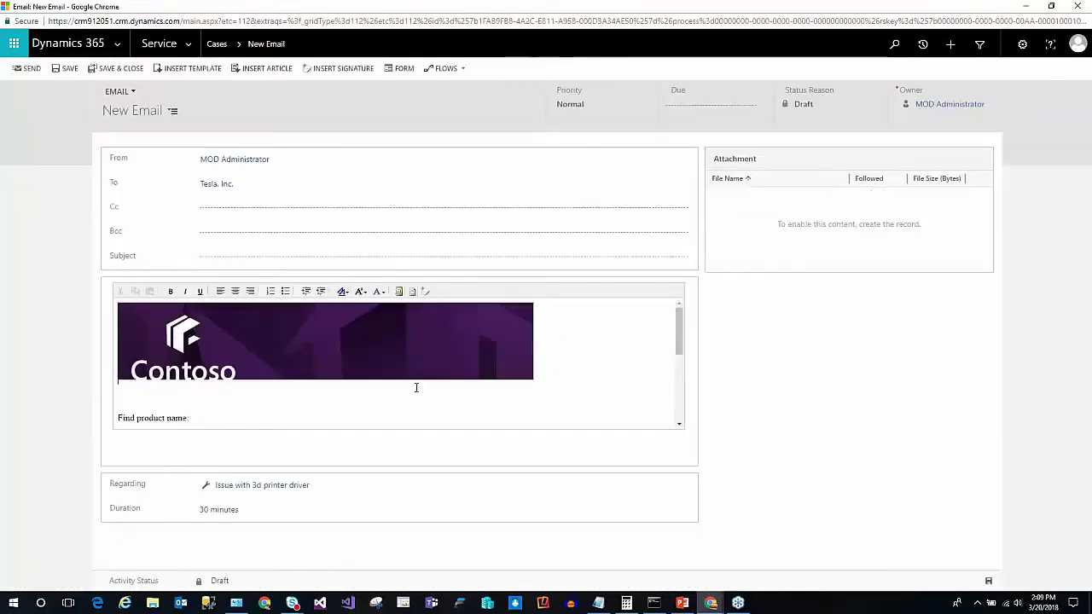
pyautogui.scroll(-5, 613, 377)
pyautogui.scroll(5, 608, 382)
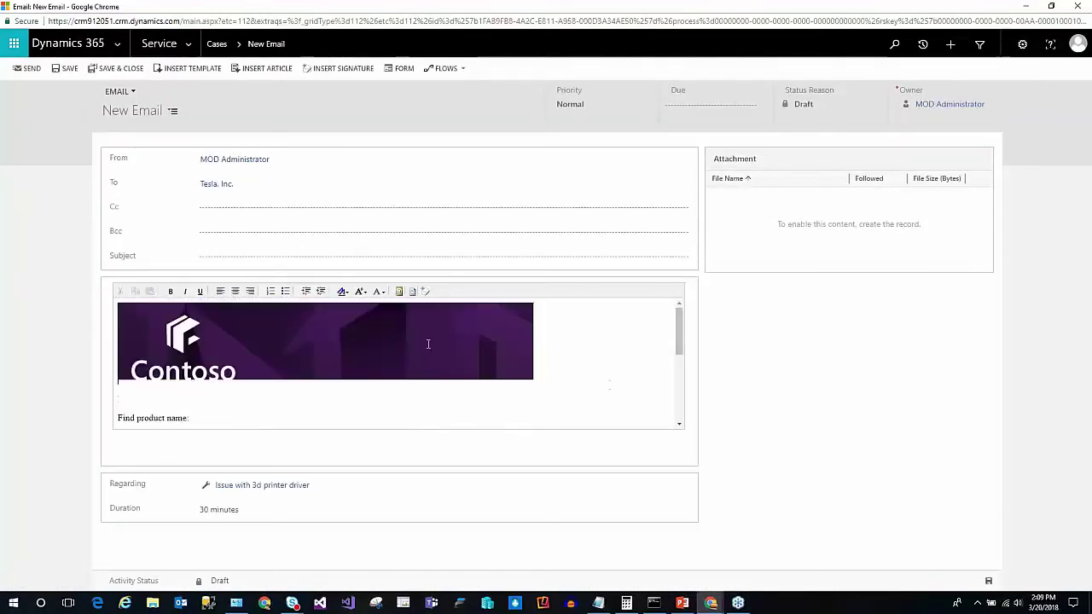
# Leave the new email draft for the 3D printer driver case and maximize the case window.
pyautogui.moveTo(102, 6); pyautogui.dragTo(374, 191)
pyautogui.rightClick(374, 191)
pyautogui.click(414, 264)
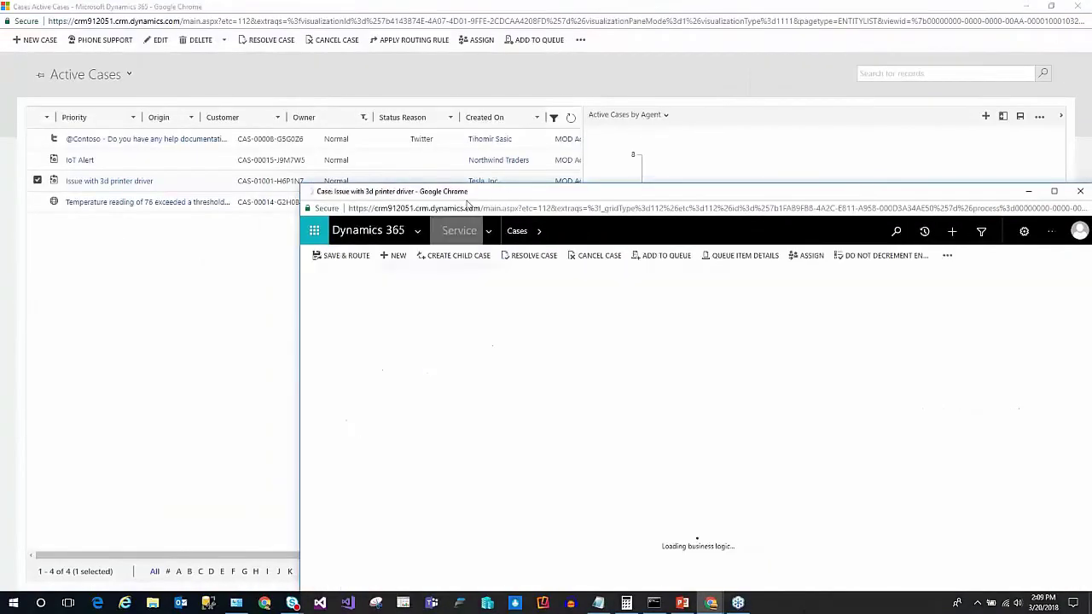
pyautogui.doubleClick(478, 192)
# Read the KB article "How to setup and configure 3D Printers?" in its expanded view and close it.
pyautogui.click(624, 267)
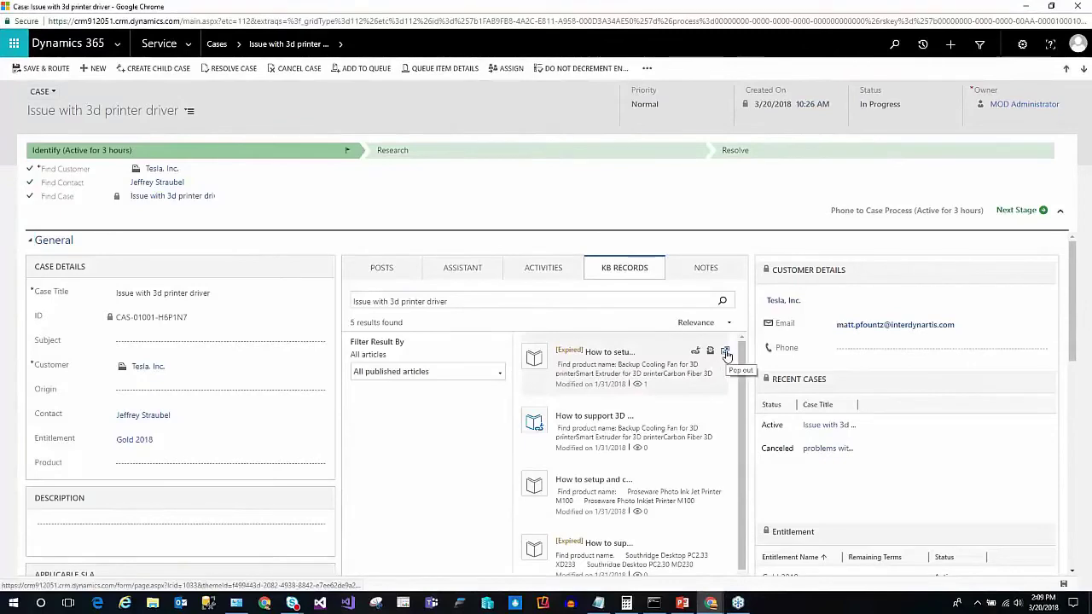
pyautogui.click(725, 352)
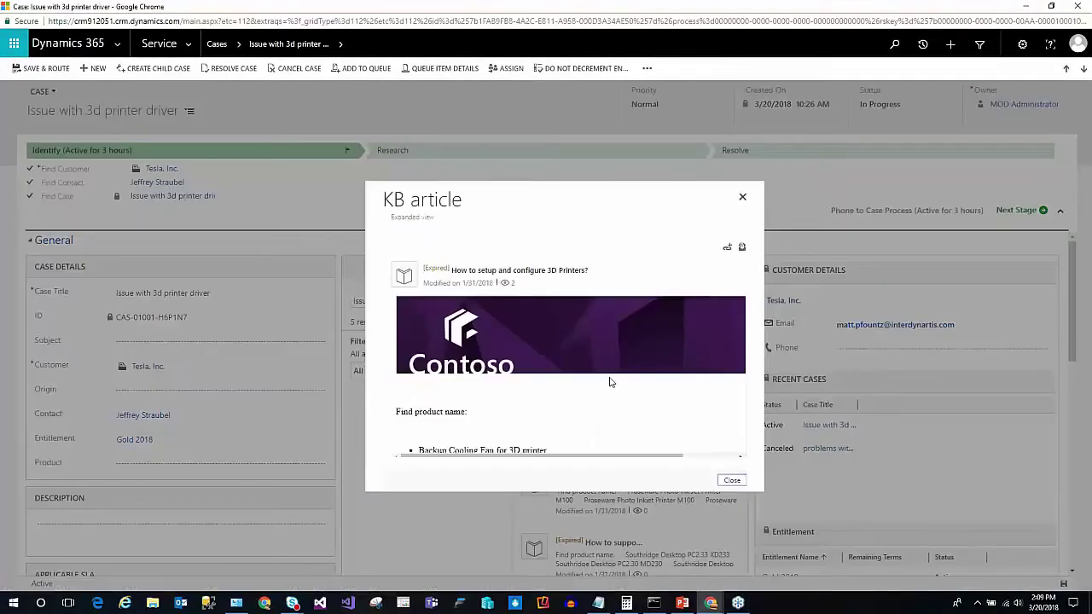
pyautogui.scroll(-3, 609, 382)
pyautogui.scroll(3, 609, 382)
pyautogui.click(742, 197)
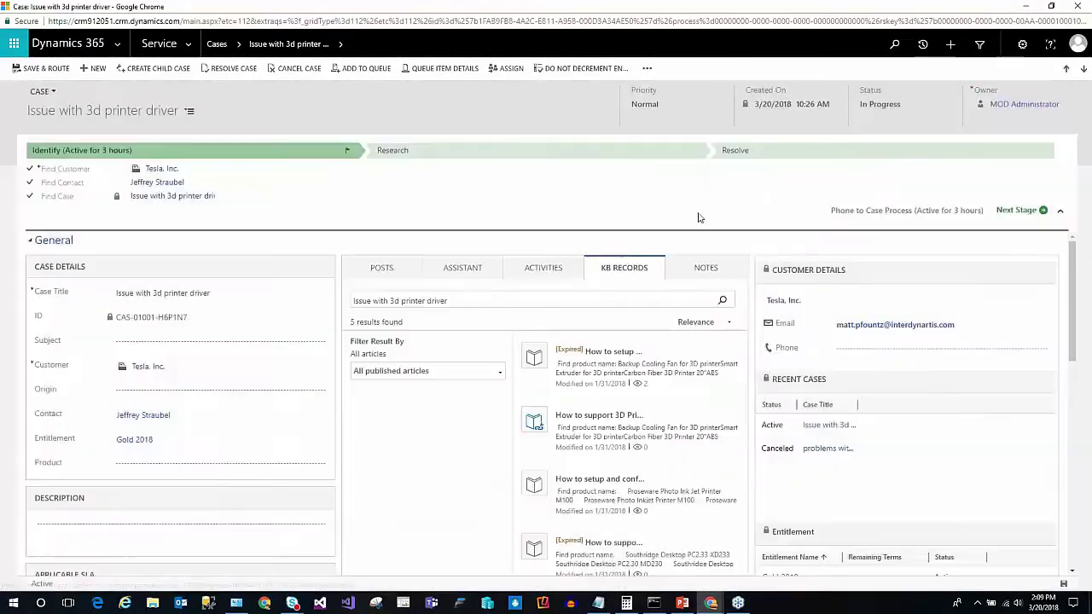
# View the case's notes and examine its entitlement, recent cases and applicable SLA sections.
pyautogui.click(706, 268)
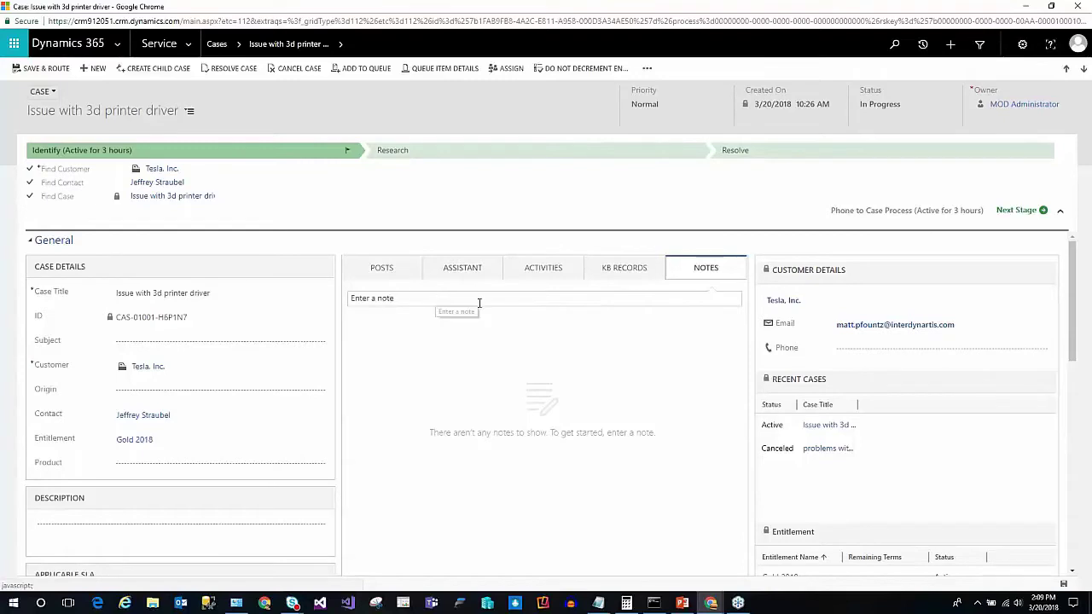
pyautogui.scroll(-1, 831, 468)
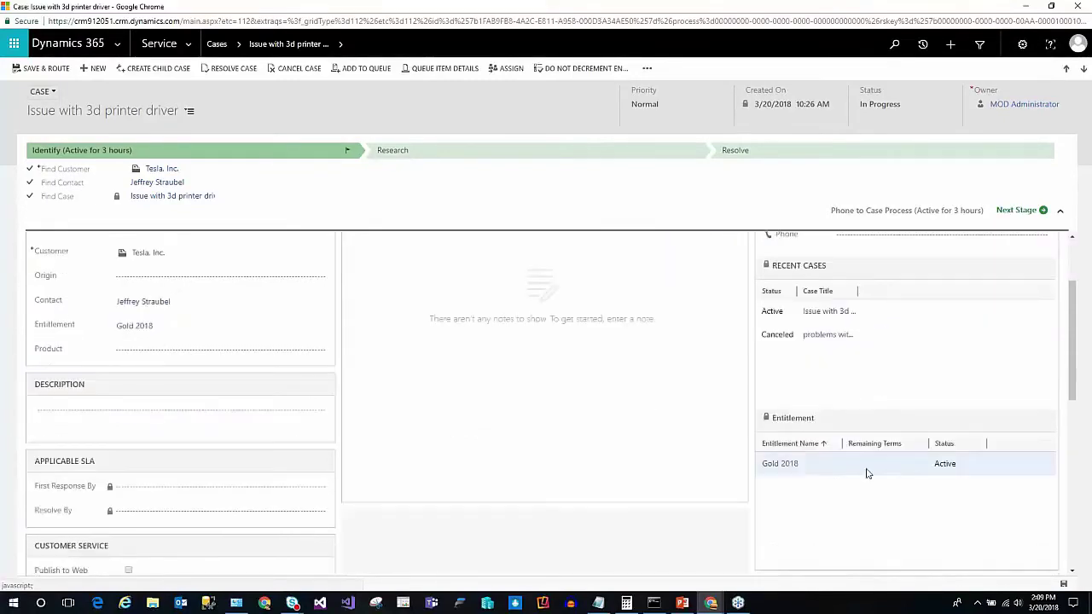
pyautogui.scroll(1, 853, 474)
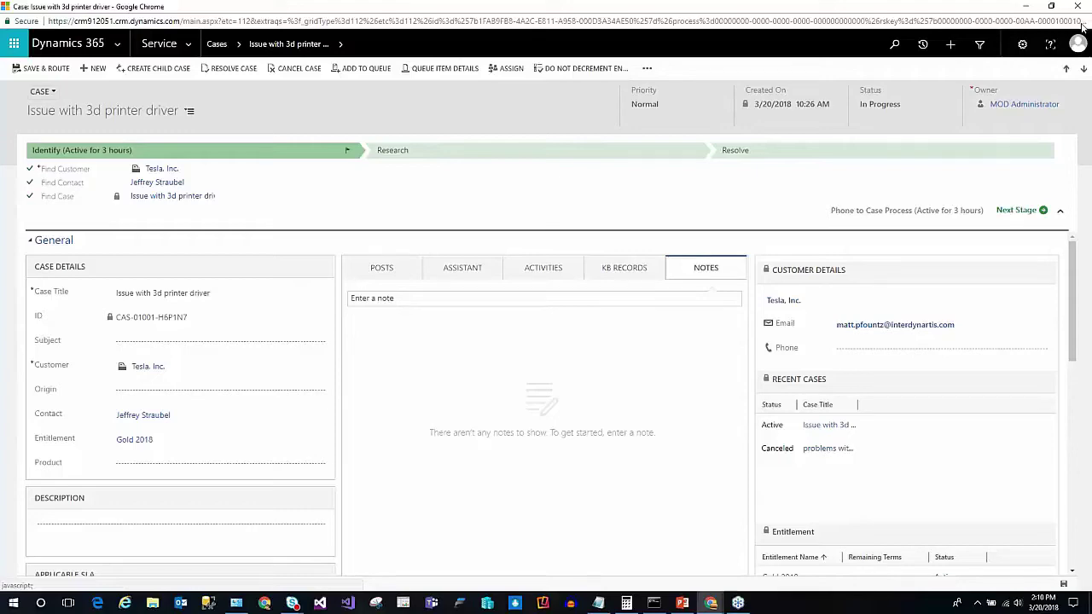
# Put away the case and Active Cases windows and show the Service area's navigation options on the dashboard page.
pyautogui.press('super+Down')
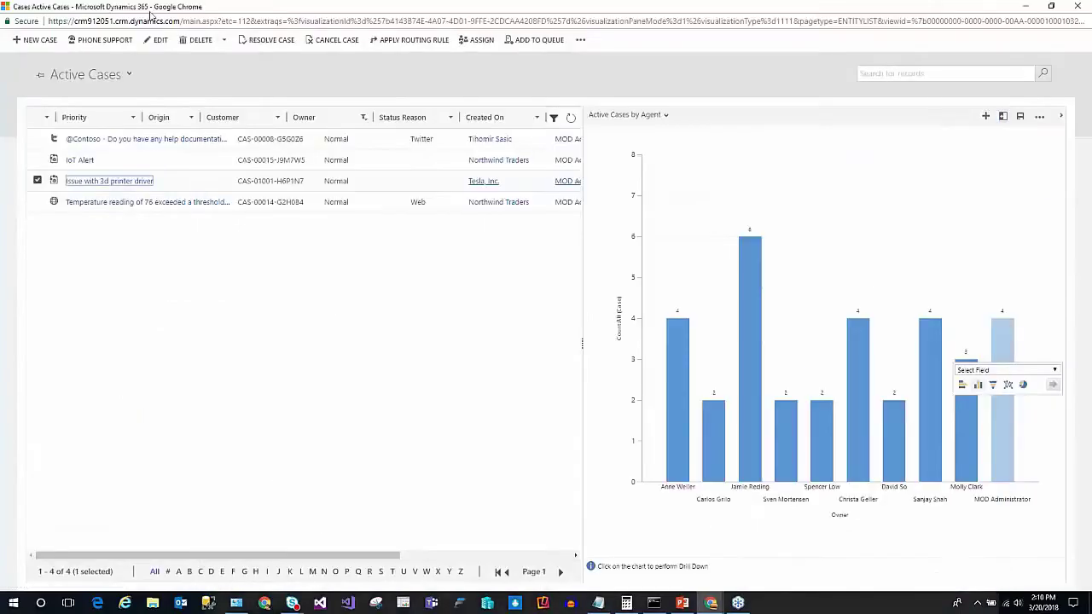
pyautogui.press('super+Down')
pyautogui.click(189, 67)
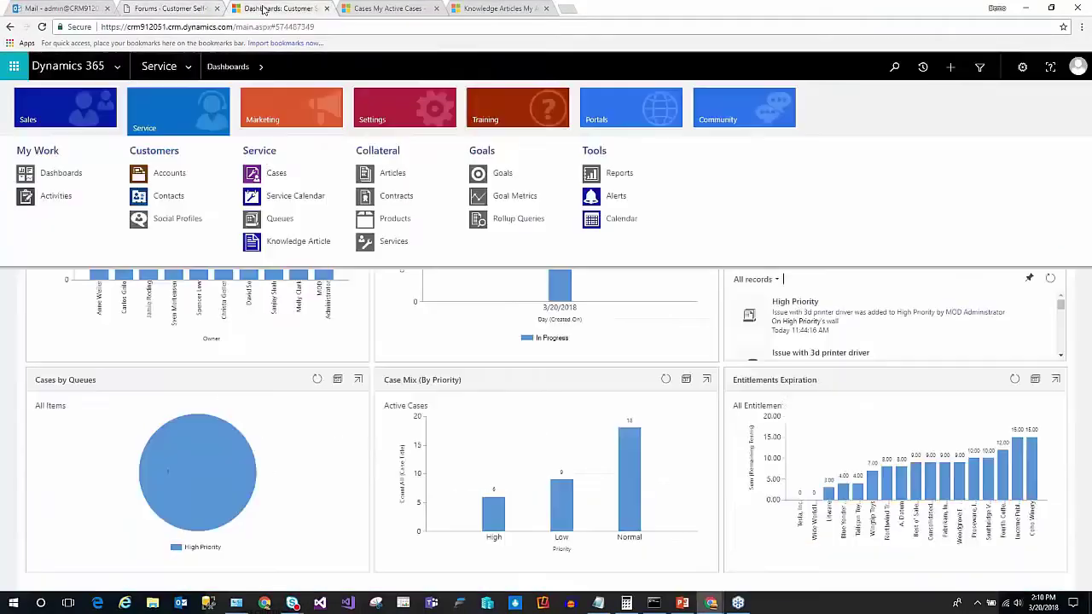
# Duplicate the dashboard's browser tab and show the list of available Dynamics 365 apps in the copy.
pyautogui.rightClick(261, 8)
pyautogui.click(282, 46)
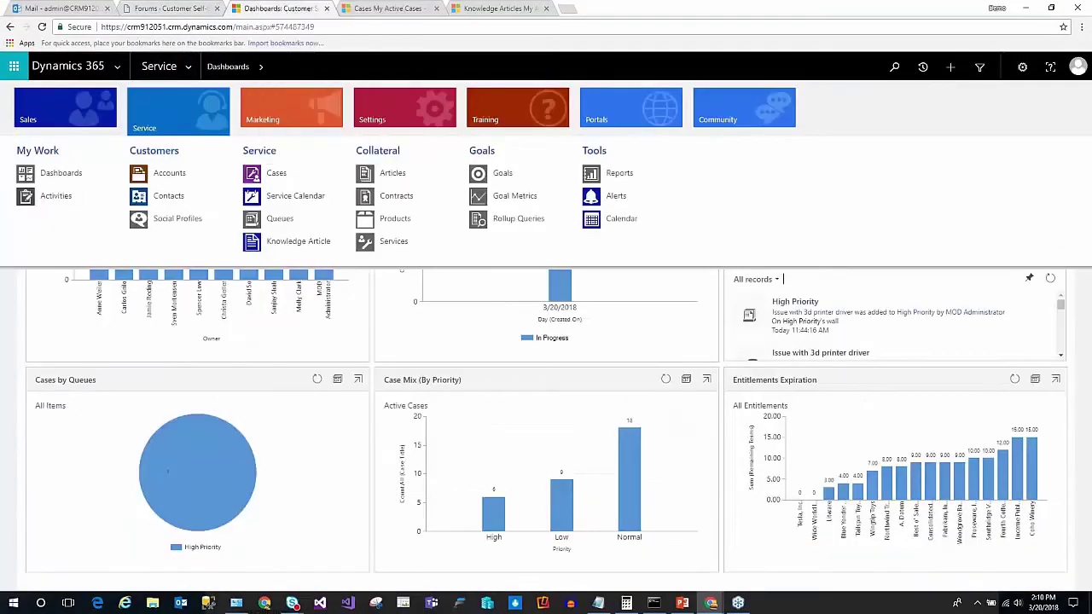
pyautogui.click(117, 66)
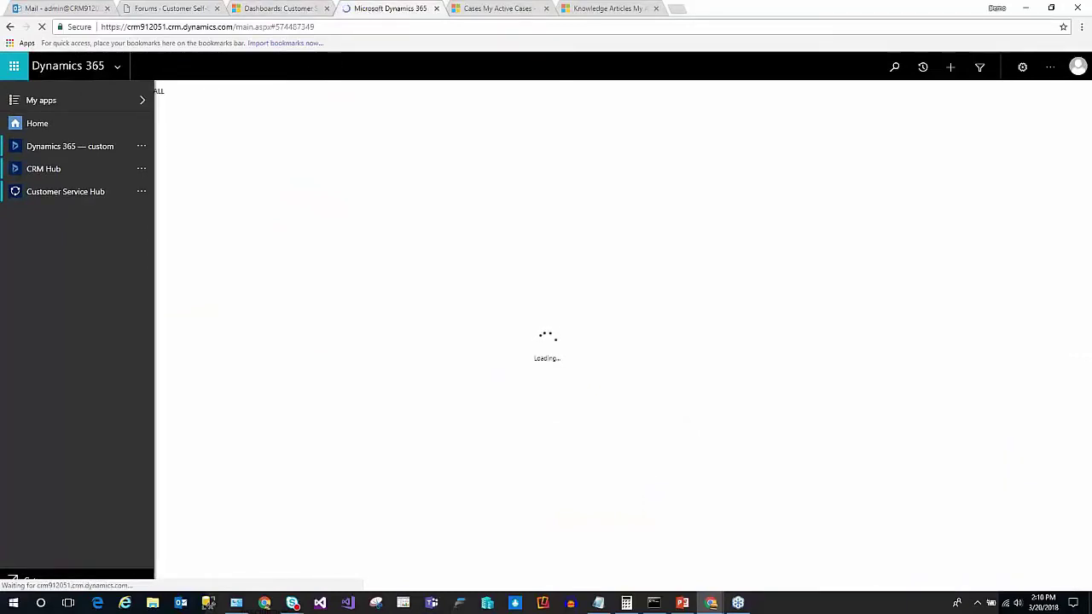
# Return to the original dashboard tab and open the Processes page in the Settings area.
pyautogui.click(305, 10)
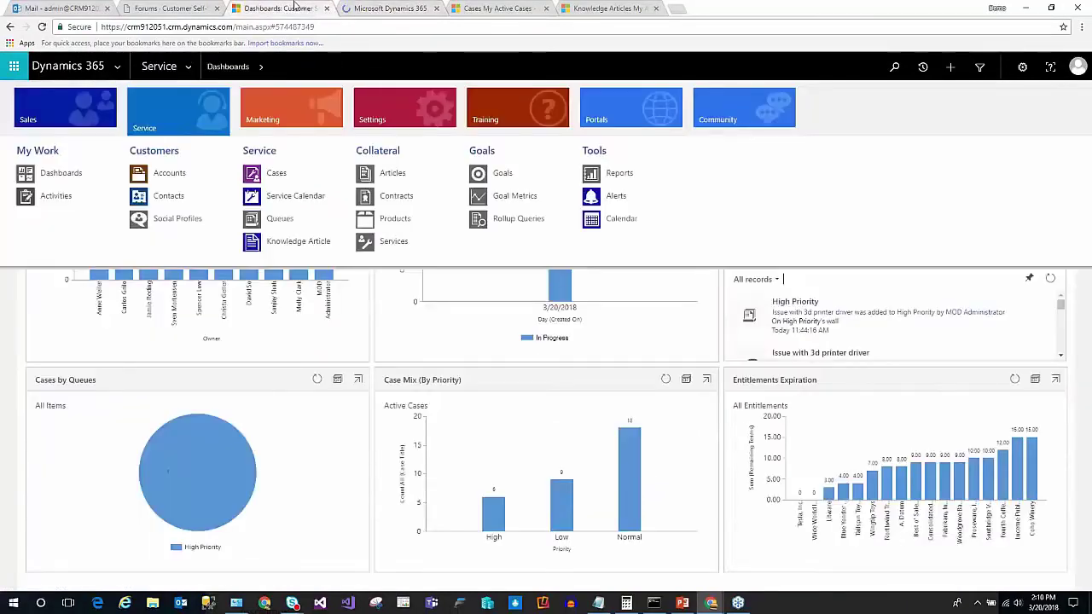
pyautogui.click(392, 104)
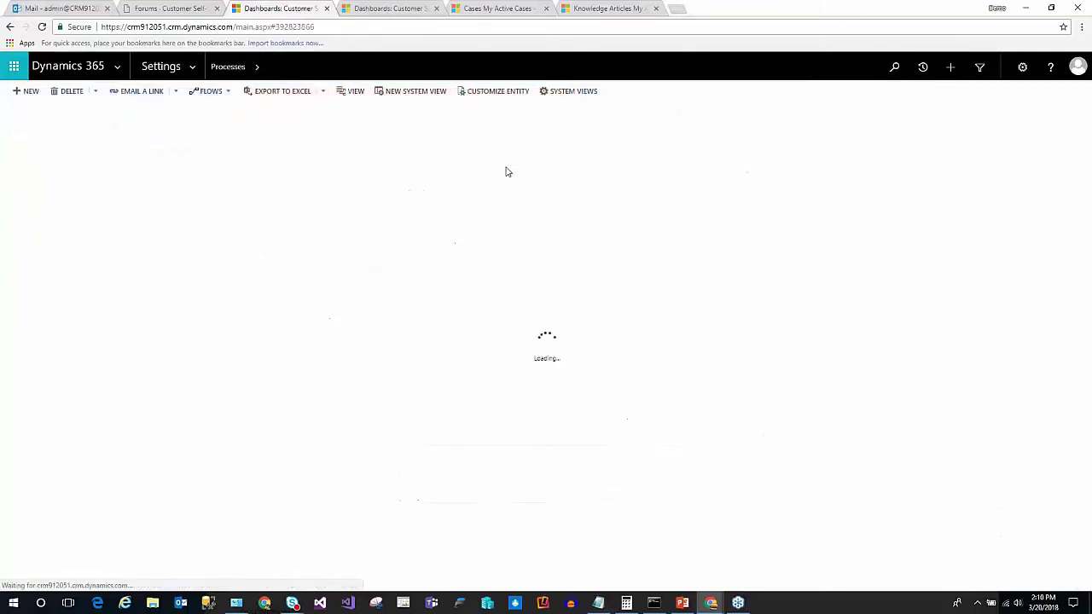
# List the business process flows sorted by primary entity and view the Phone to Case Process in its designer.
pyautogui.click(88, 126)
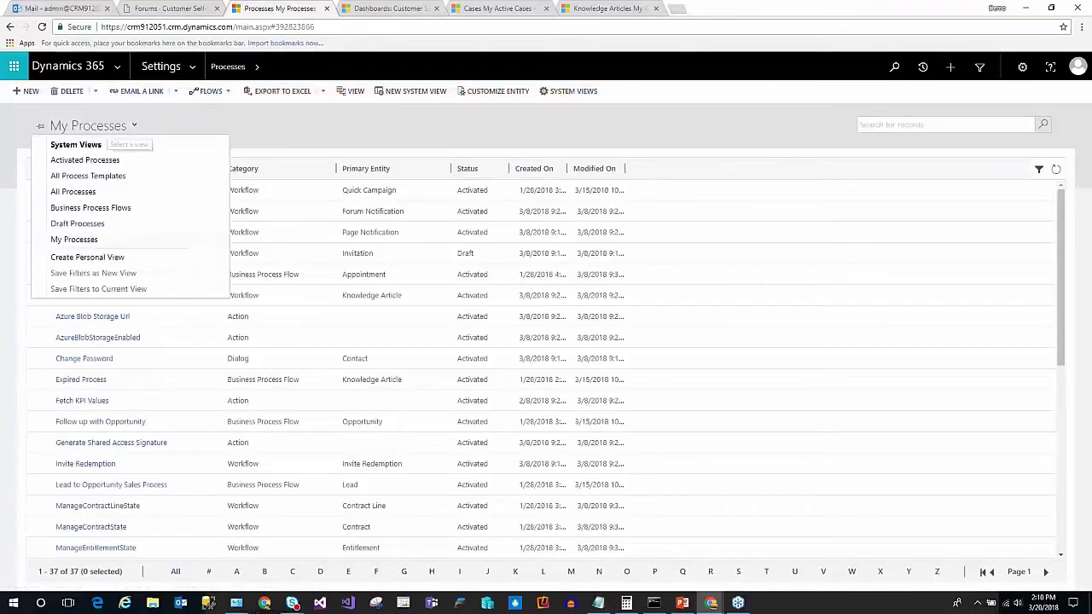
pyautogui.click(119, 208)
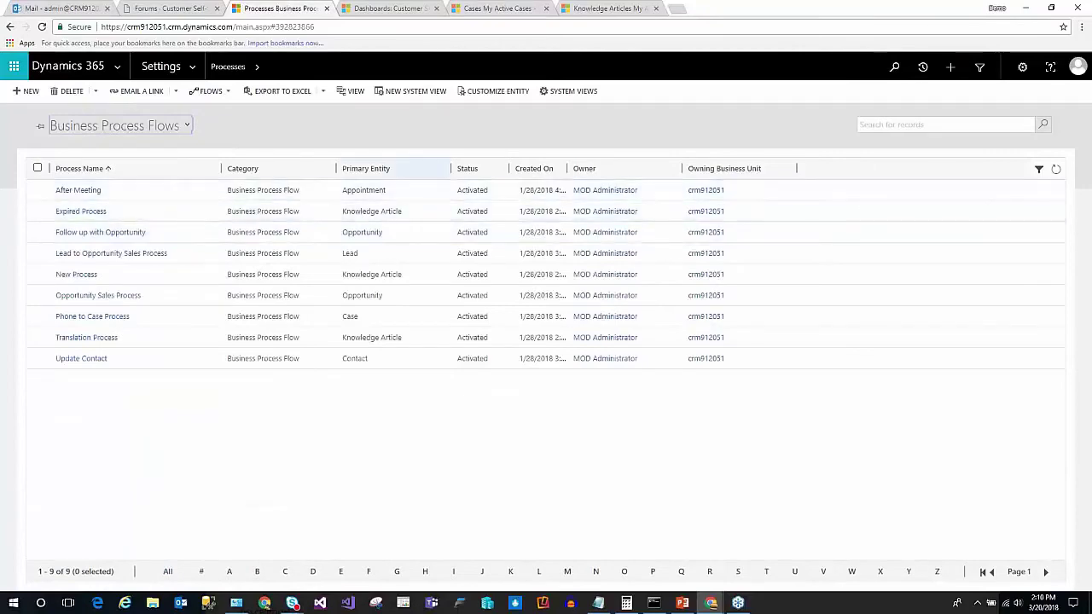
pyautogui.click(392, 167)
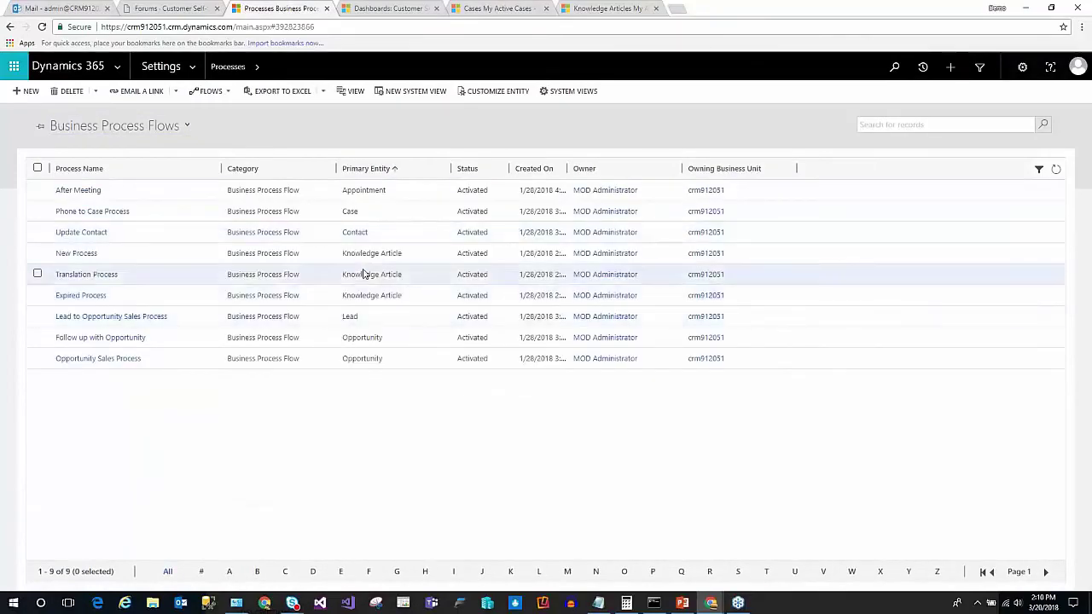
pyautogui.doubleClick(373, 213)
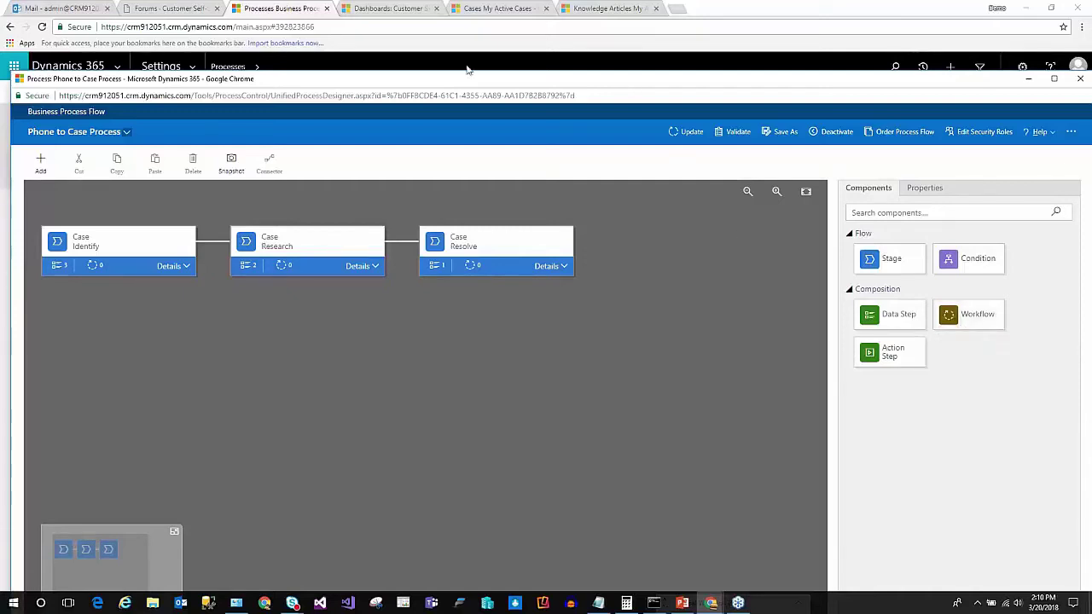
pyautogui.doubleClick(19, 78)
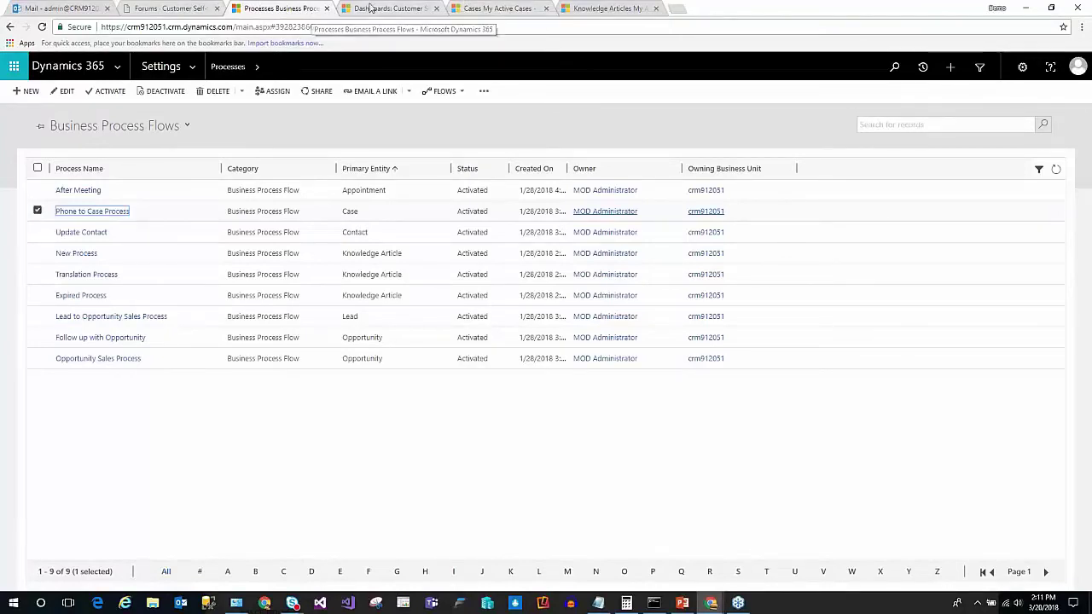
pyautogui.click(481, 10)
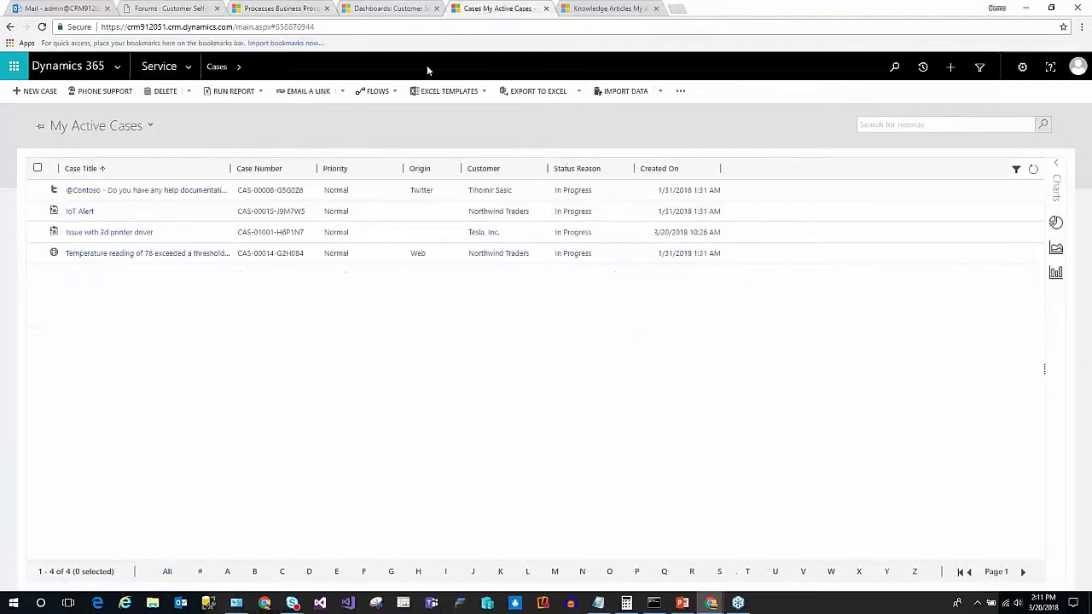
pyautogui.click(395, 91)
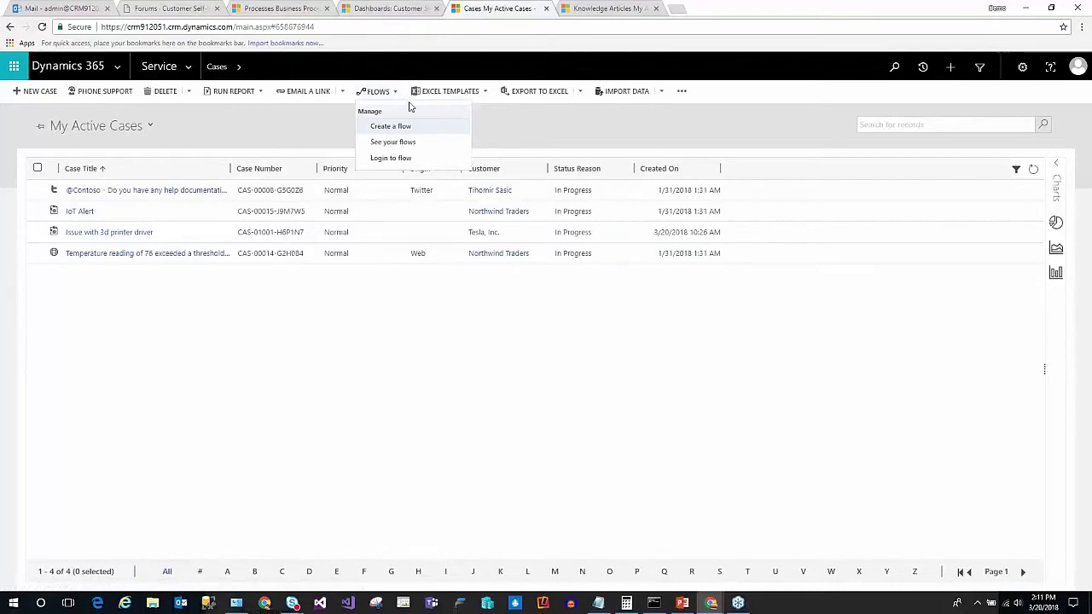
pyautogui.click(402, 193)
pyautogui.doubleClick(402, 191)
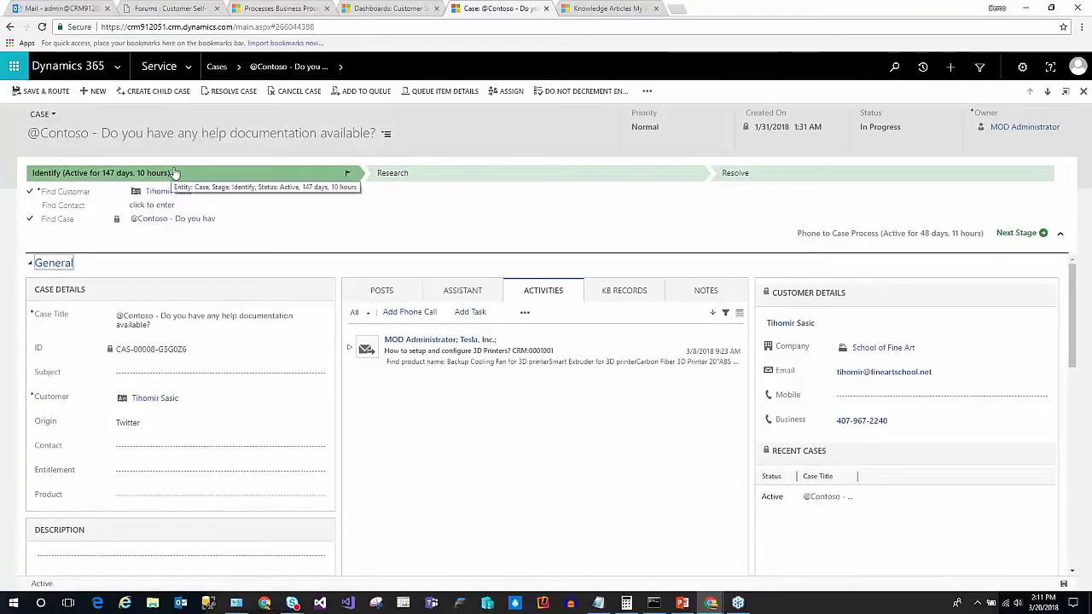
# View the process commands available for the open case, such as Switch Process and Edit Process.
pyautogui.click(647, 92)
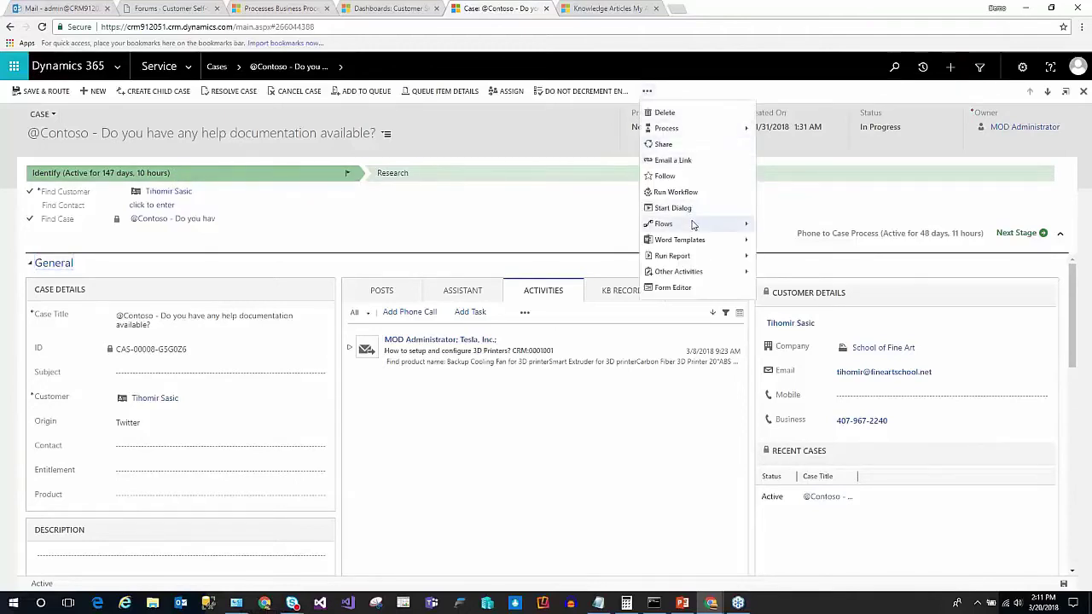
pyautogui.moveTo(691, 129)
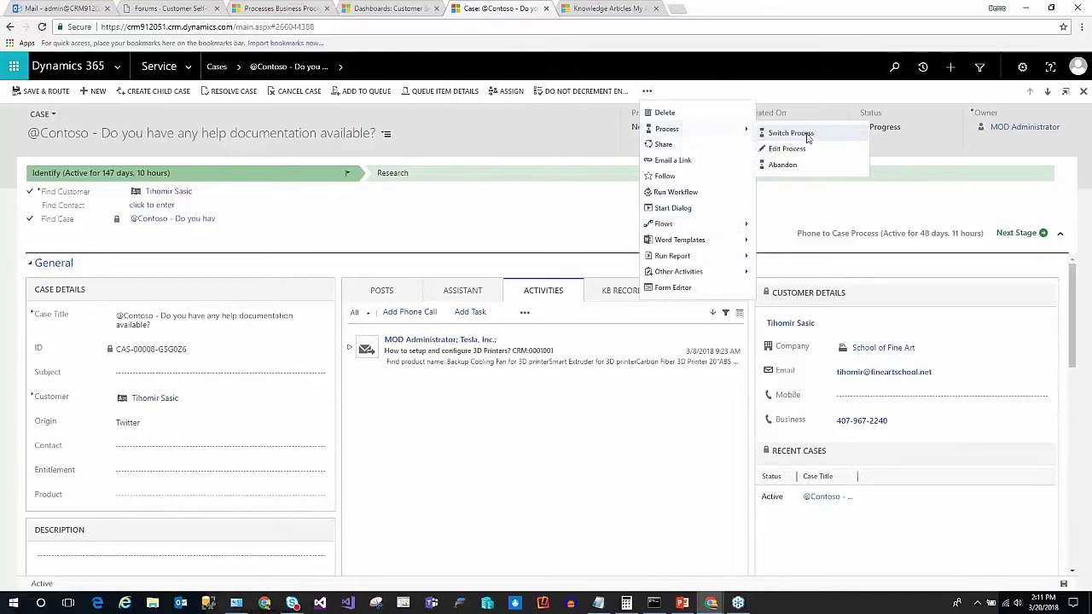
pyautogui.click(803, 212)
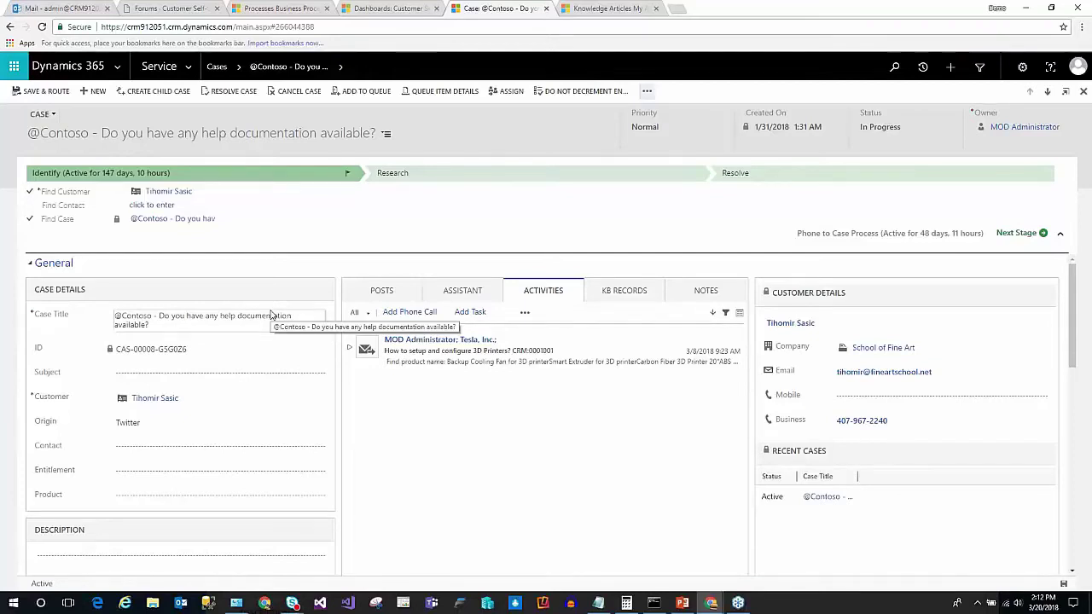
# Open the case form in the form editor, examine its navigation and relationship settings, and close the editor.
pyautogui.click(646, 91)
pyautogui.click(672, 284)
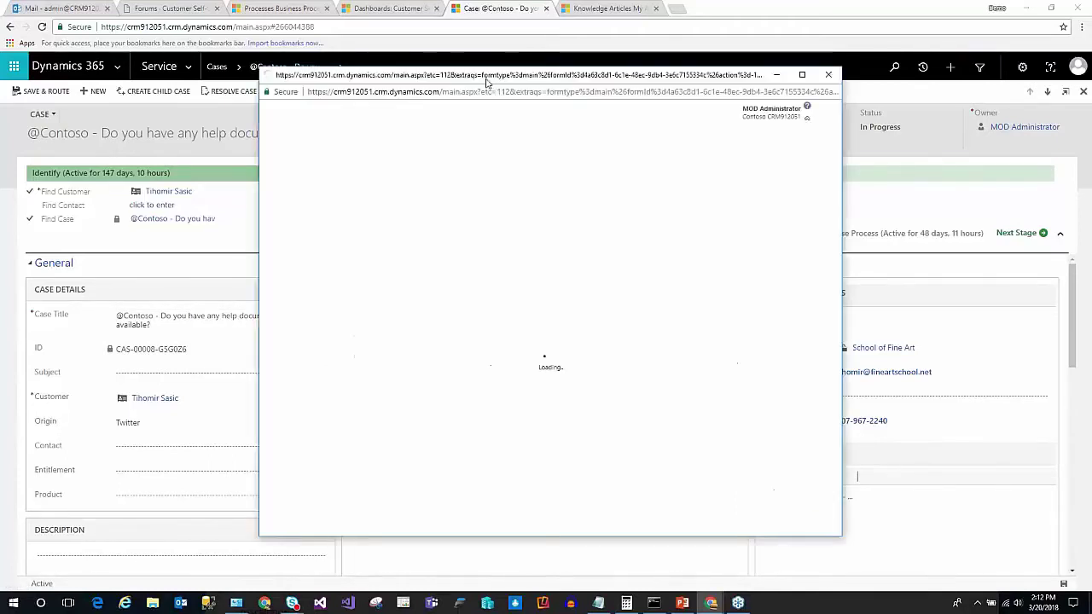
pyautogui.moveTo(486, 81); pyautogui.dragTo(371, 50)
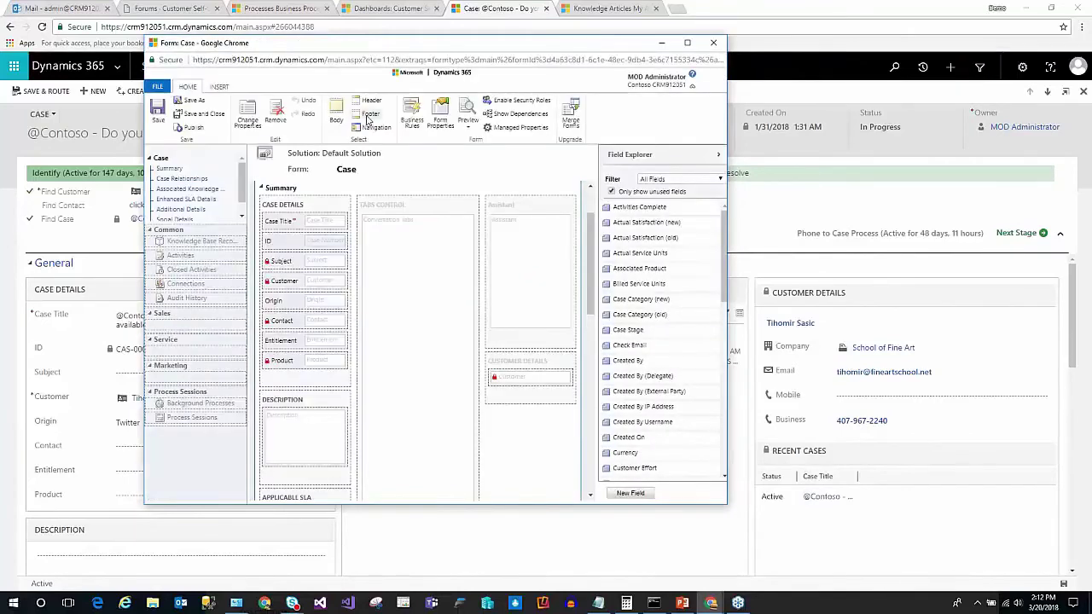
pyautogui.click(375, 127)
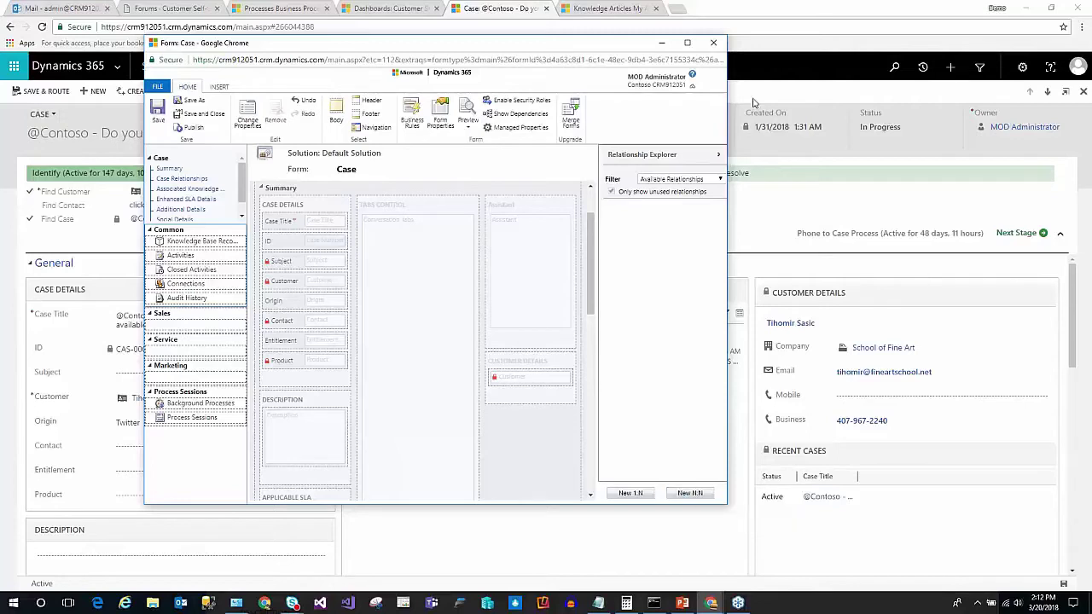
pyautogui.click(713, 42)
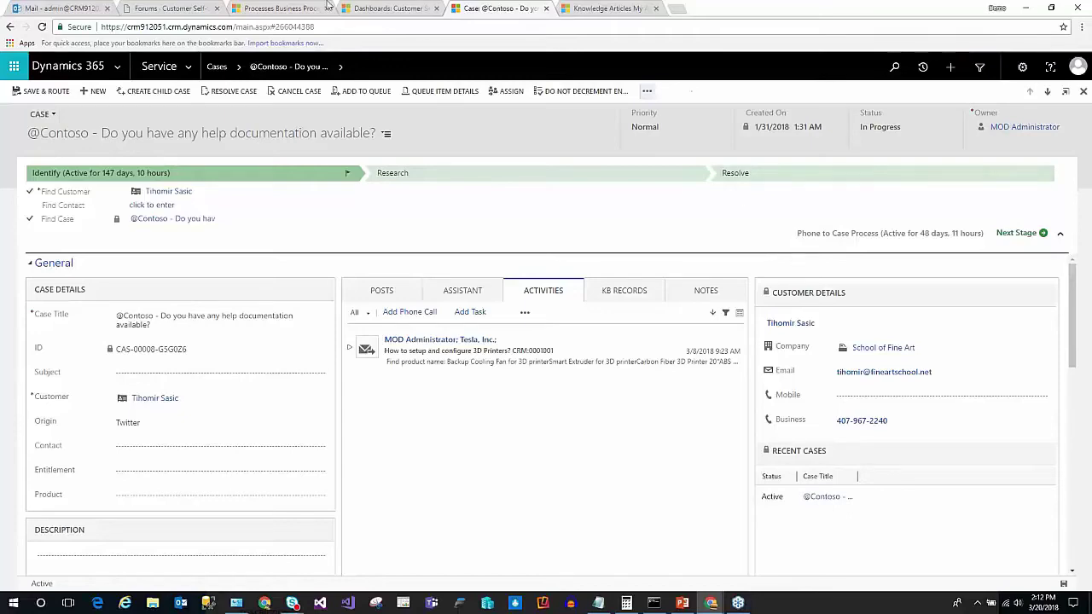
# Go to the knowledge articles, view the "How to support 3D Printers?" article and its process stages, and return to the article list.
pyautogui.click(284, 8)
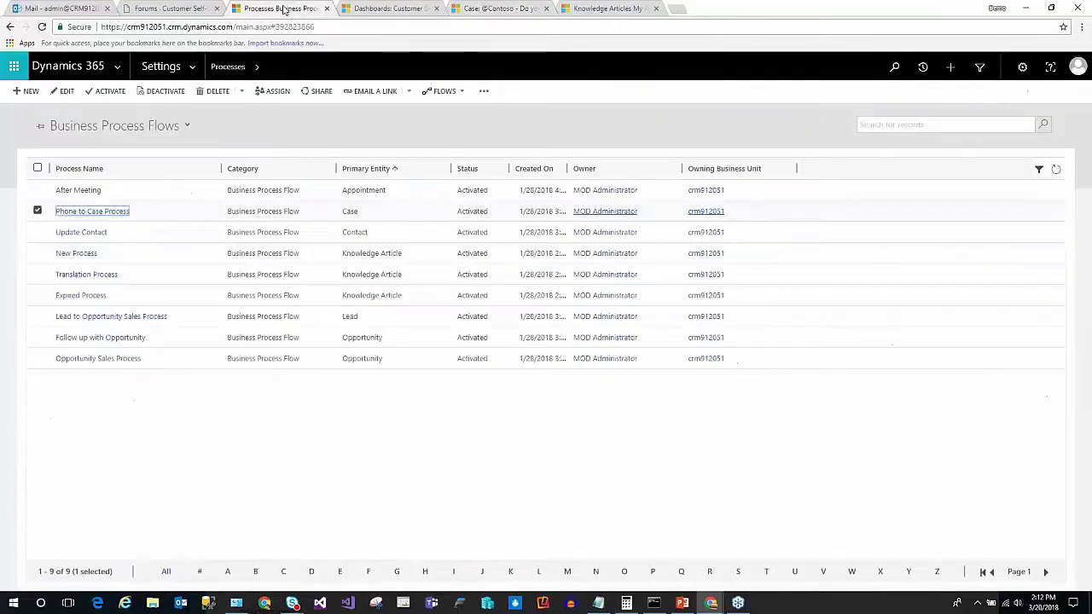
pyautogui.click(383, 8)
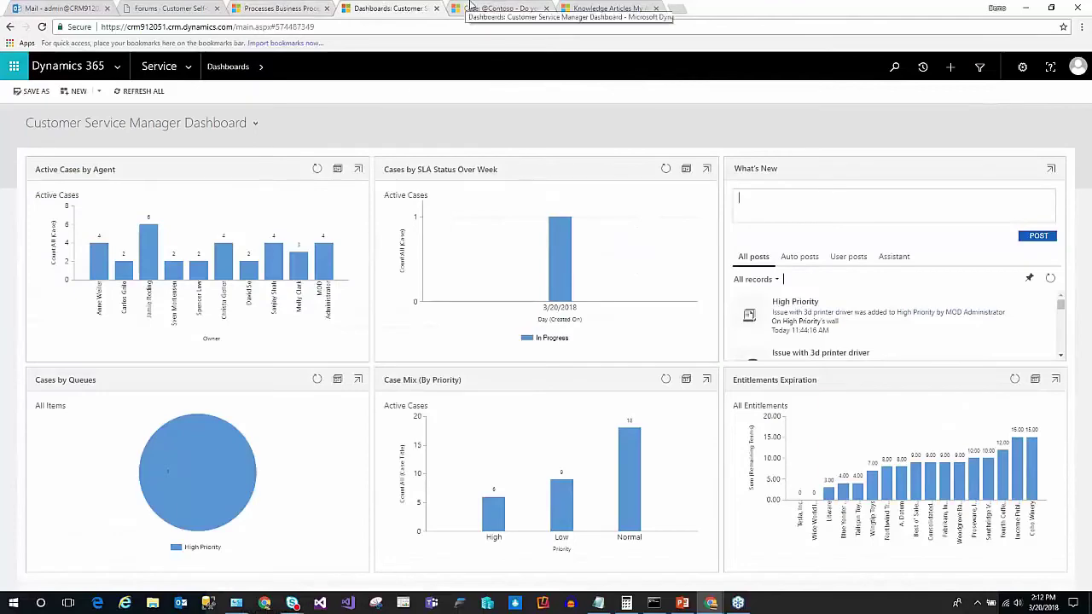
pyautogui.click(606, 9)
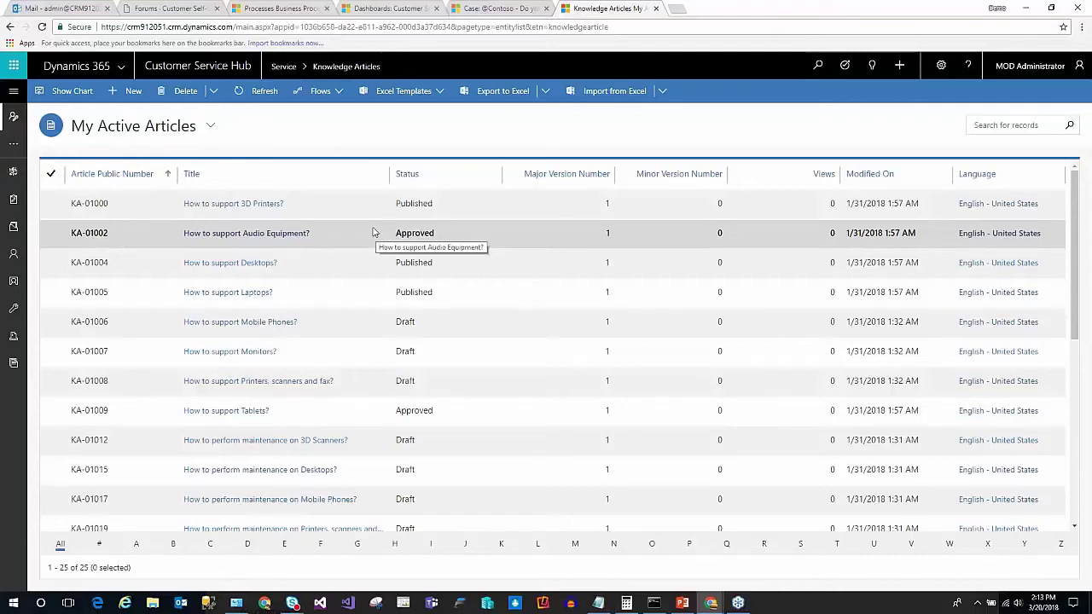
pyautogui.doubleClick(343, 213)
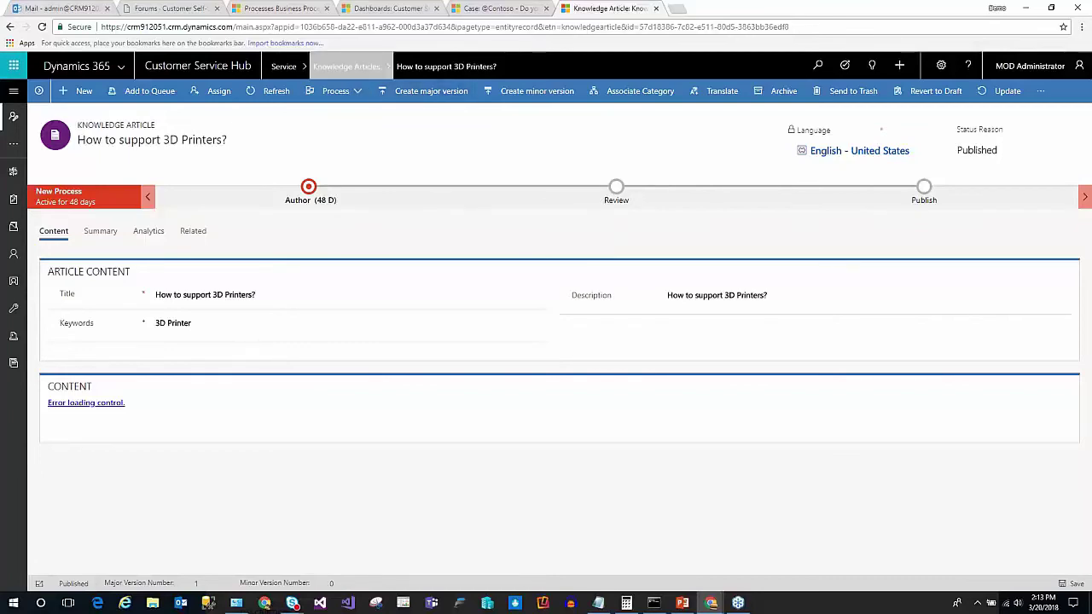
pyautogui.click(348, 71)
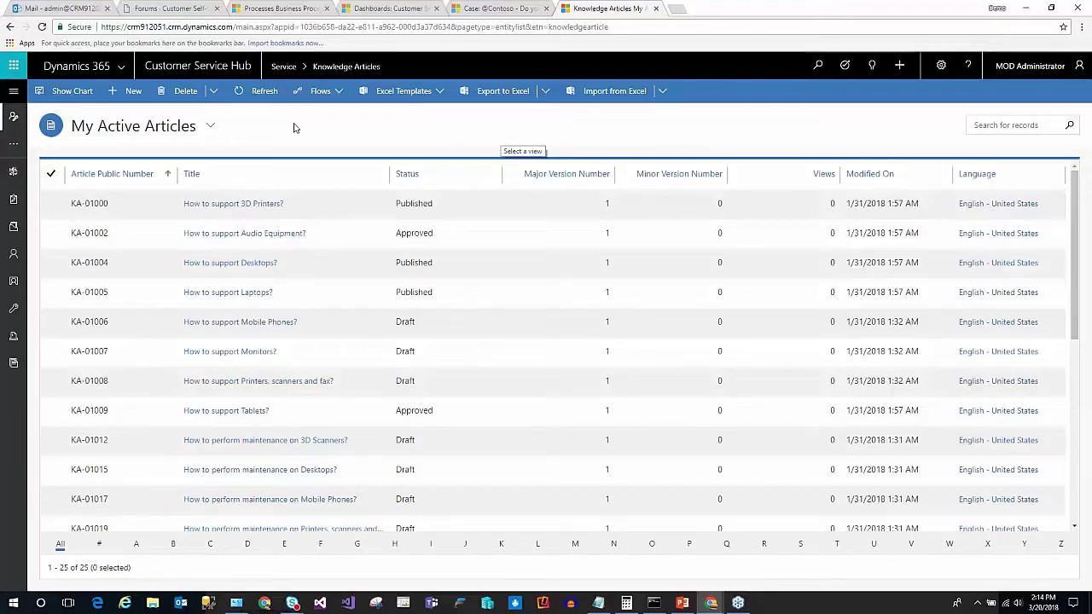
# Go from the knowledge articles to the Customer Service Hub's dashboard page.
pyautogui.click(122, 66)
pyautogui.click(122, 66)
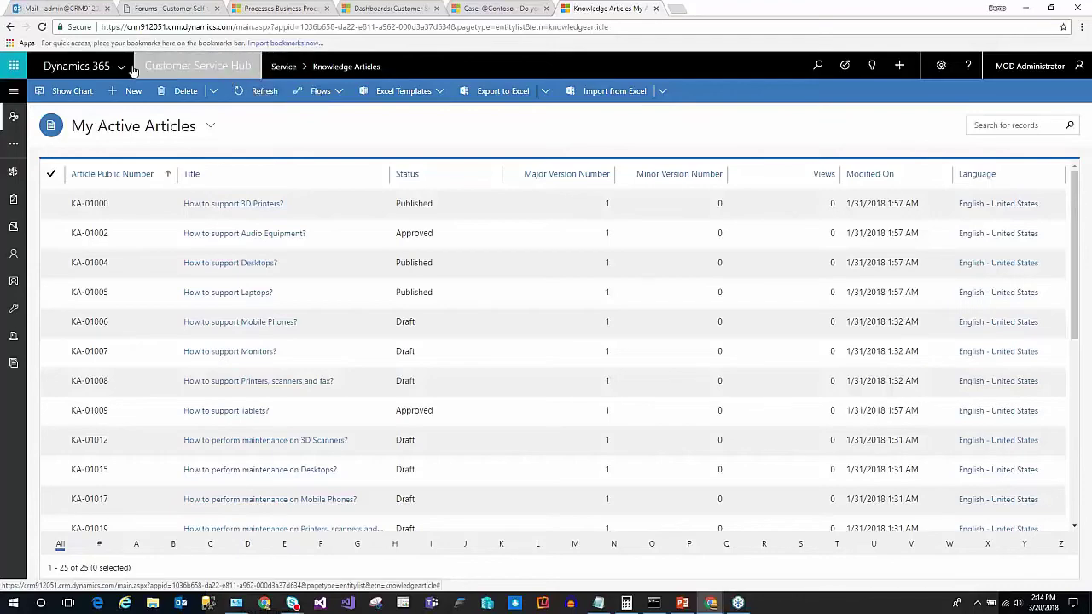
pyautogui.click(246, 72)
pyautogui.click(243, 68)
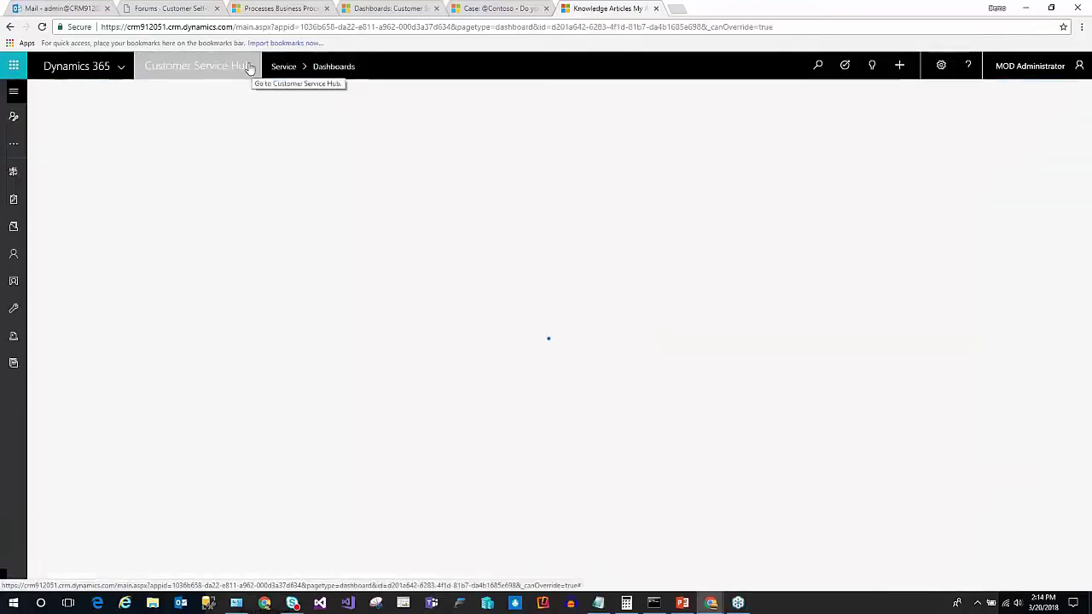
# Return to the Customer Service Manager Dashboard tab and open Service Level Agreements from the Service Management settings.
pyautogui.click(165, 65)
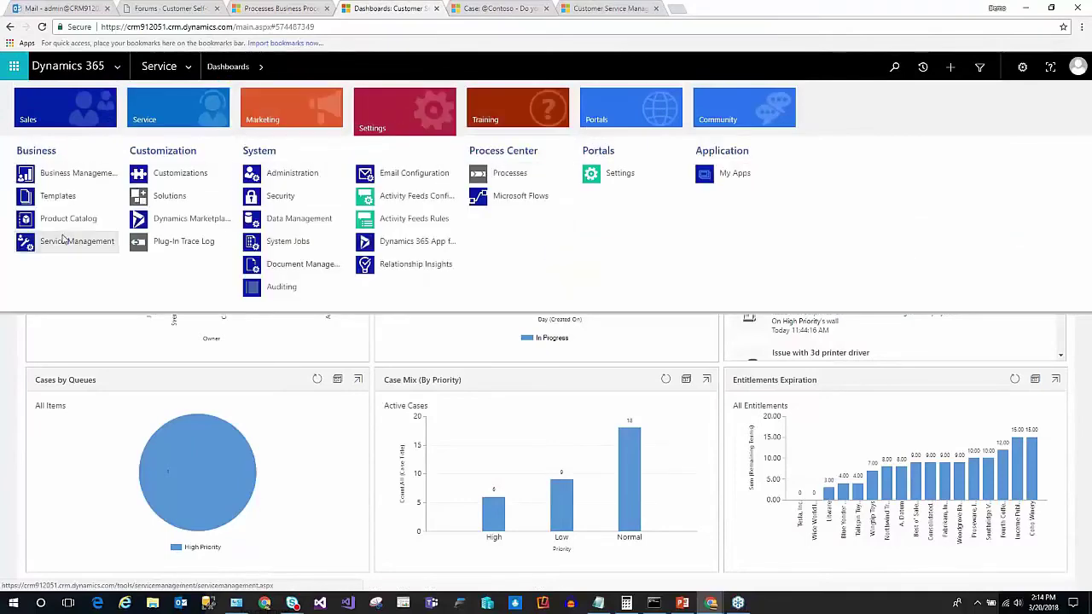
pyautogui.click(73, 239)
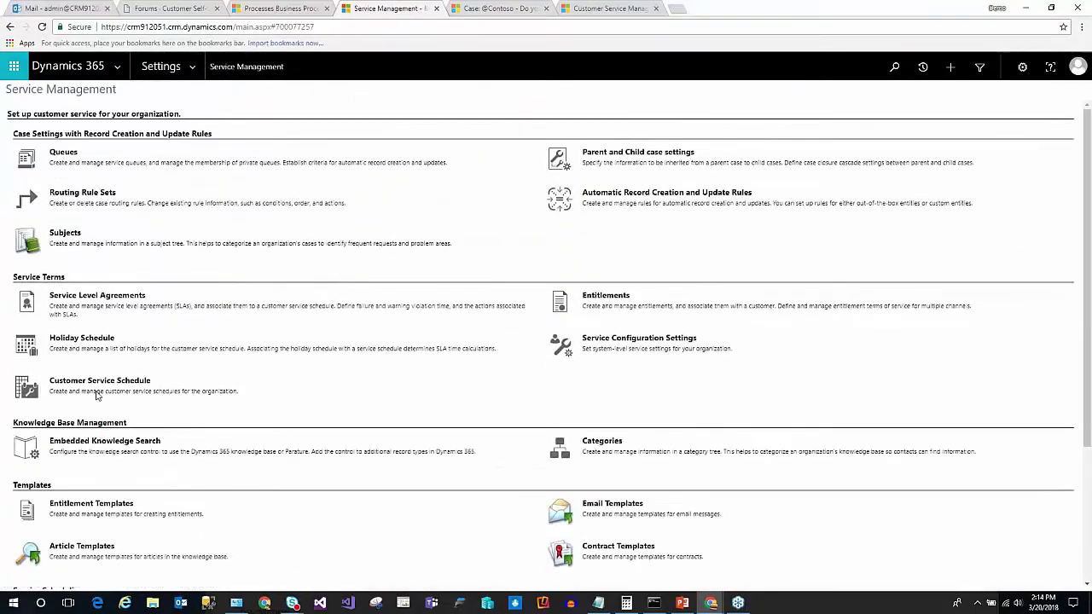
pyautogui.click(97, 295)
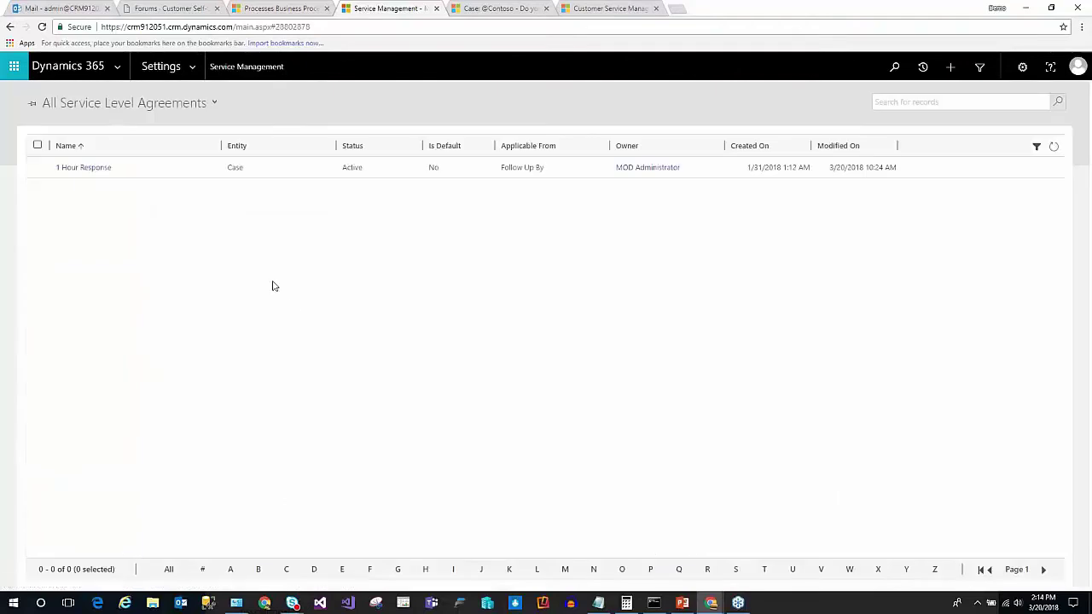
# View the entity choices for a new SLA record and dismiss the form without creating one.
pyautogui.click(26, 91)
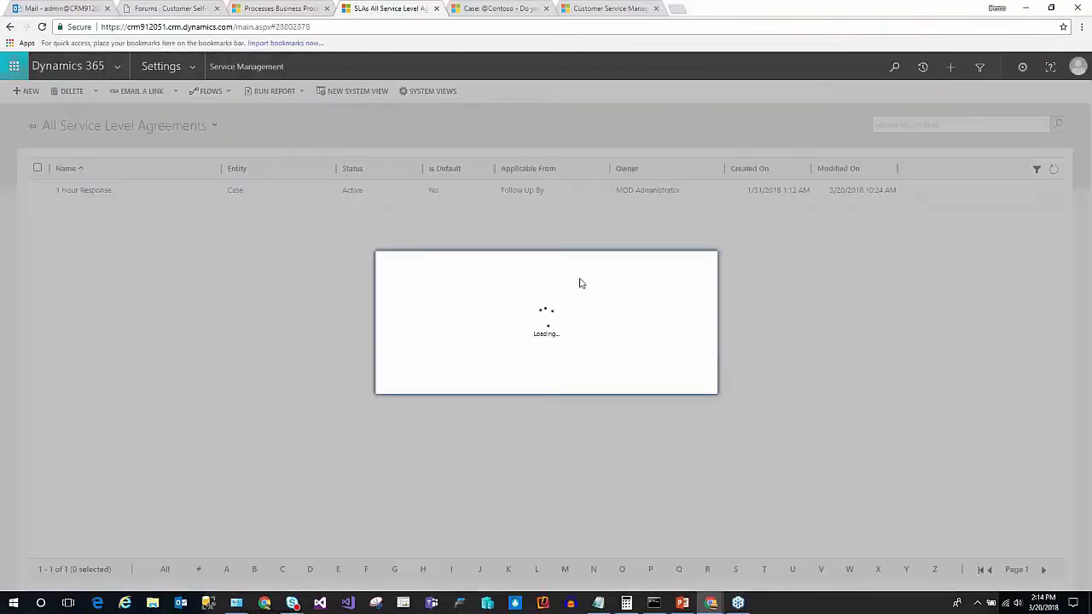
pyautogui.click(551, 341)
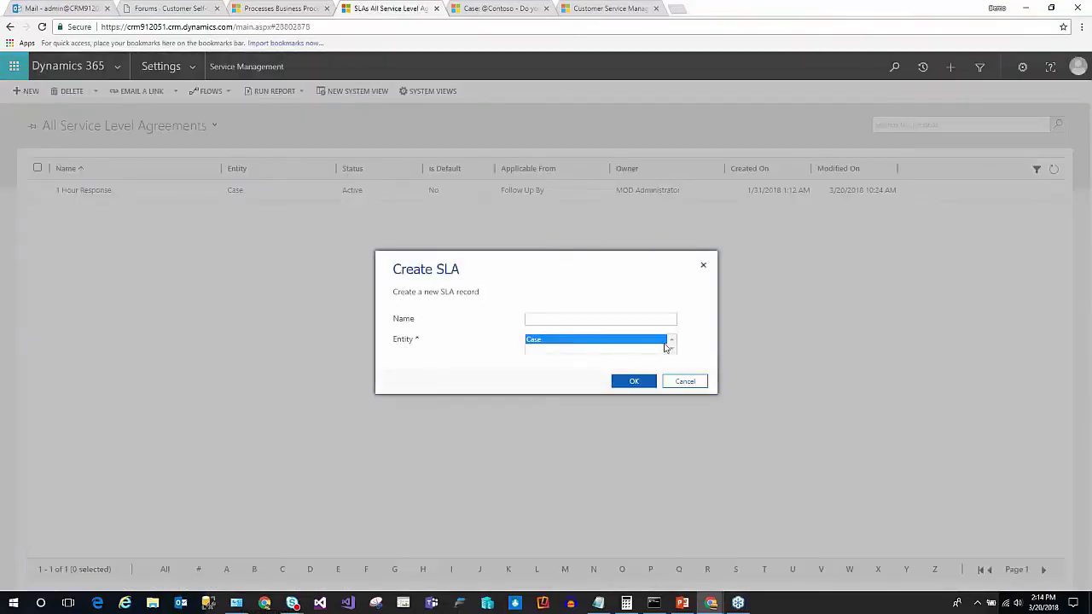
pyautogui.click(685, 380)
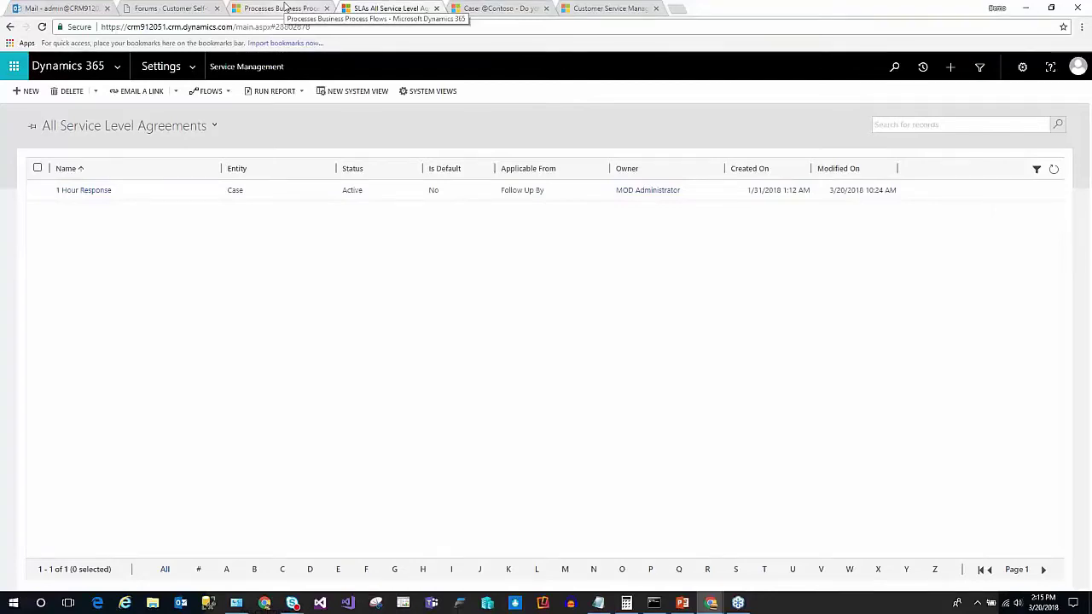
# Open the Queues list from the Business Management settings.
pyautogui.click(208, 69)
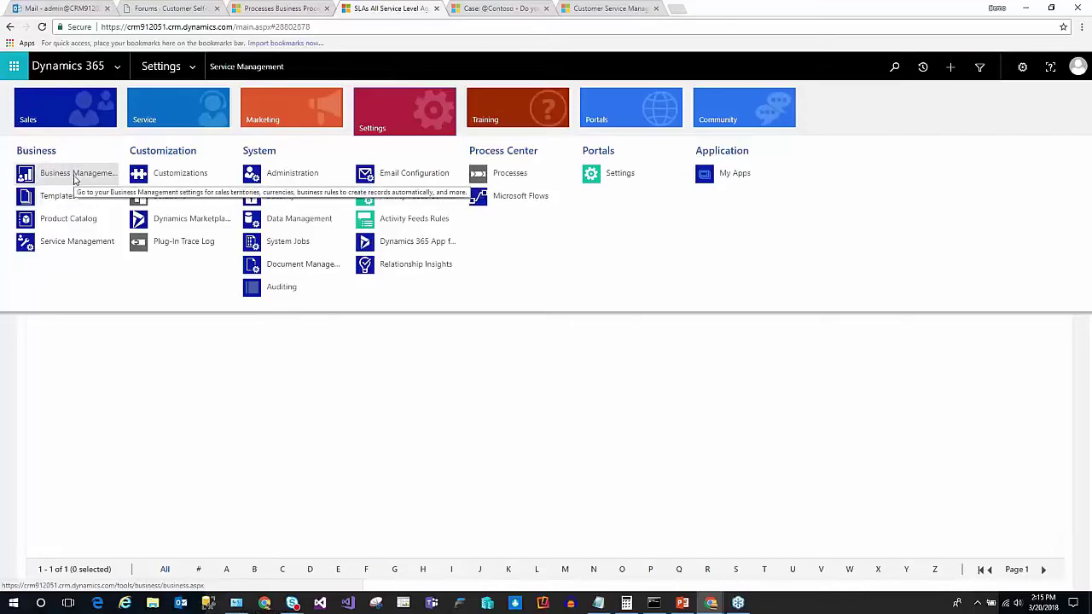
pyautogui.click(75, 175)
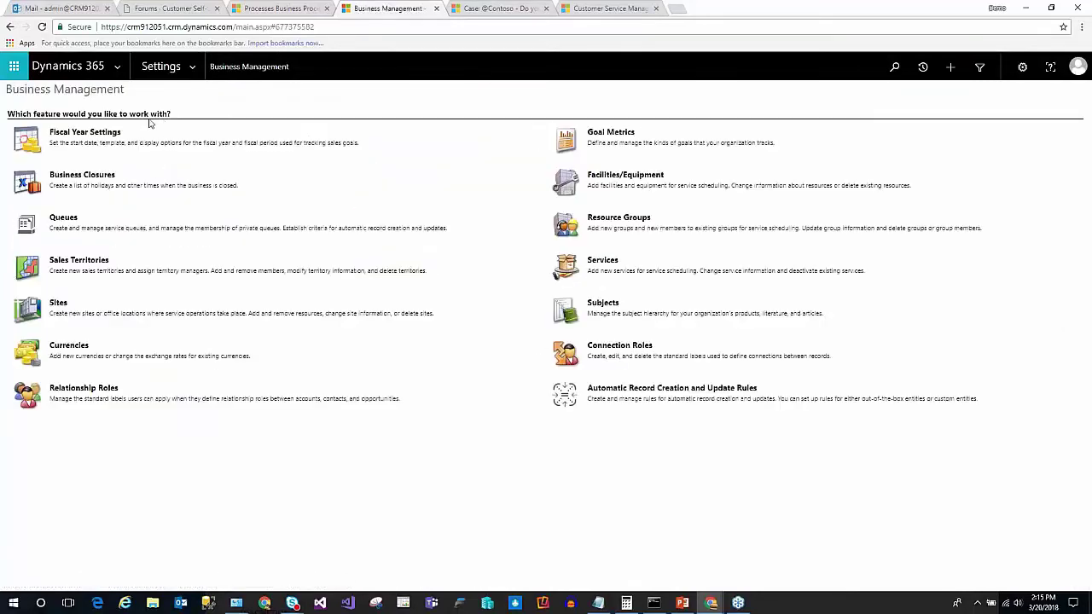
pyautogui.click(64, 218)
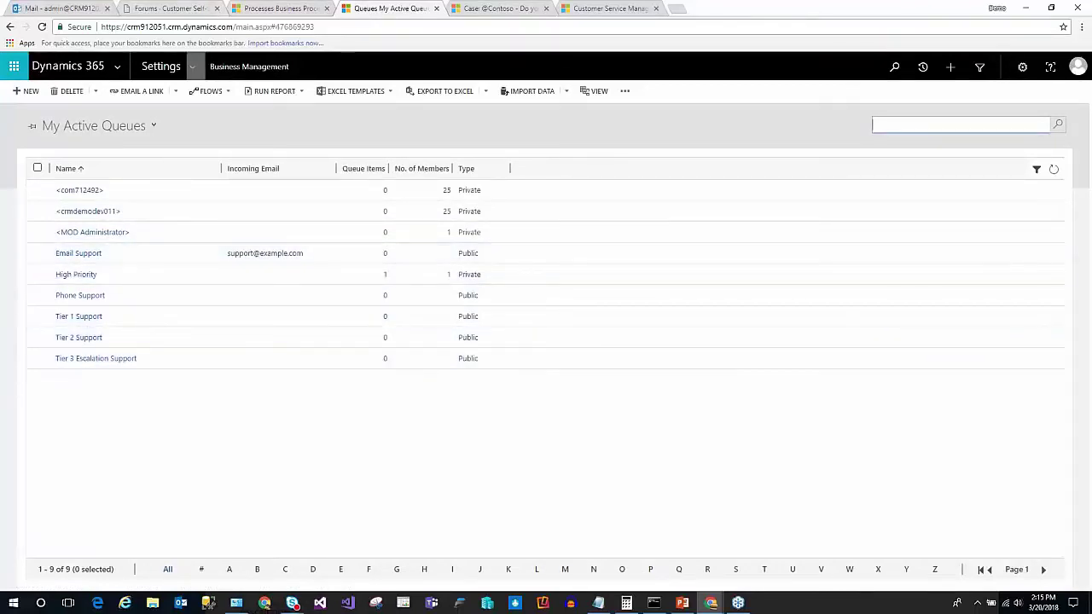
# Return to the Customer Service Manager Dashboard and show the Active Cases by Agent records in a maximized window.
pyautogui.click(192, 65)
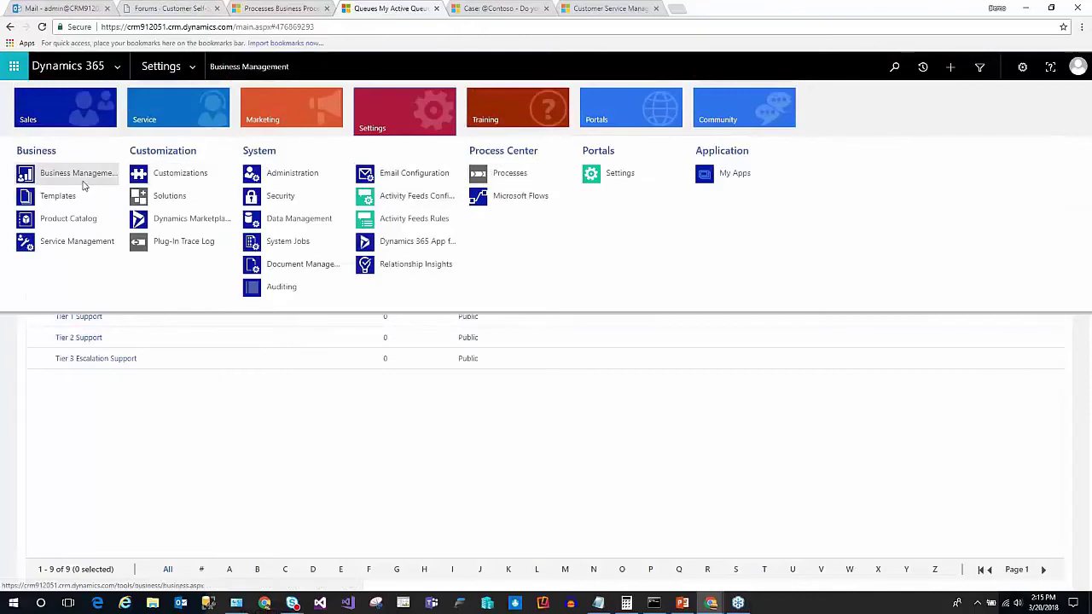
pyautogui.click(64, 66)
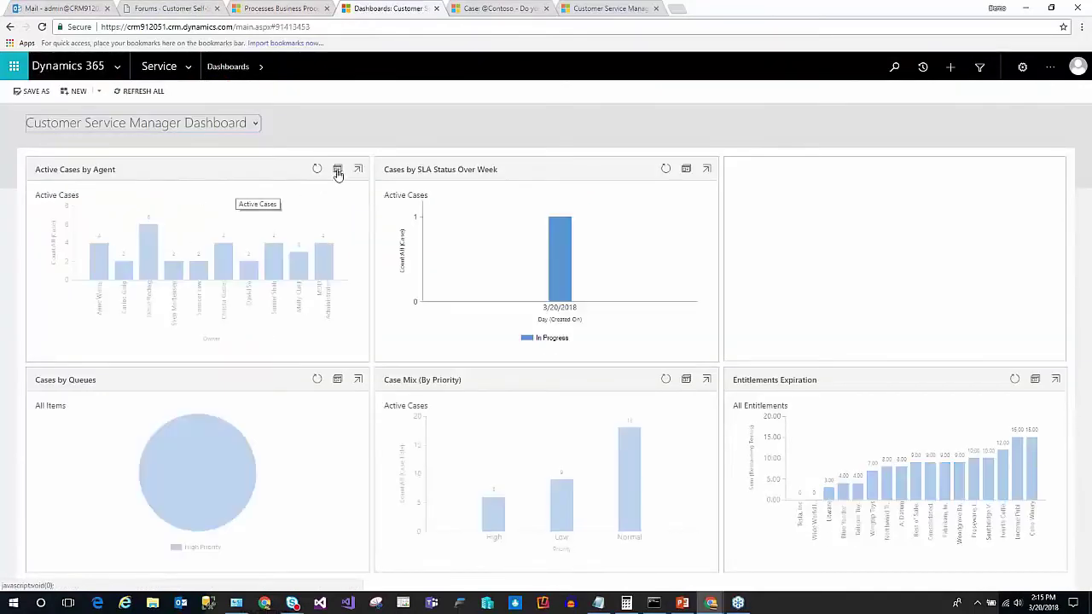
pyautogui.click(337, 170)
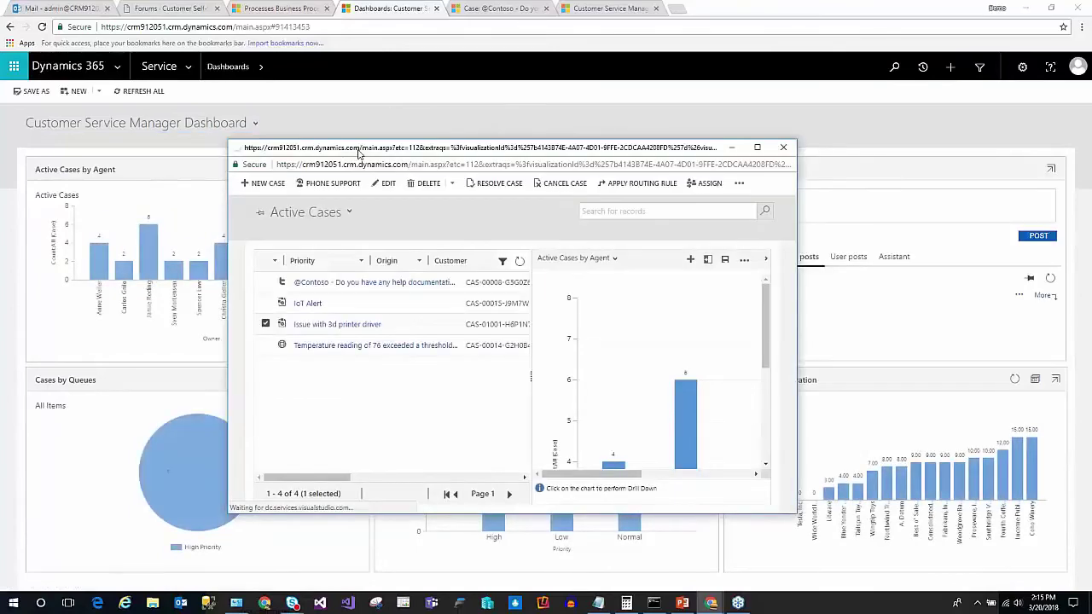
pyautogui.doubleClick(339, 148)
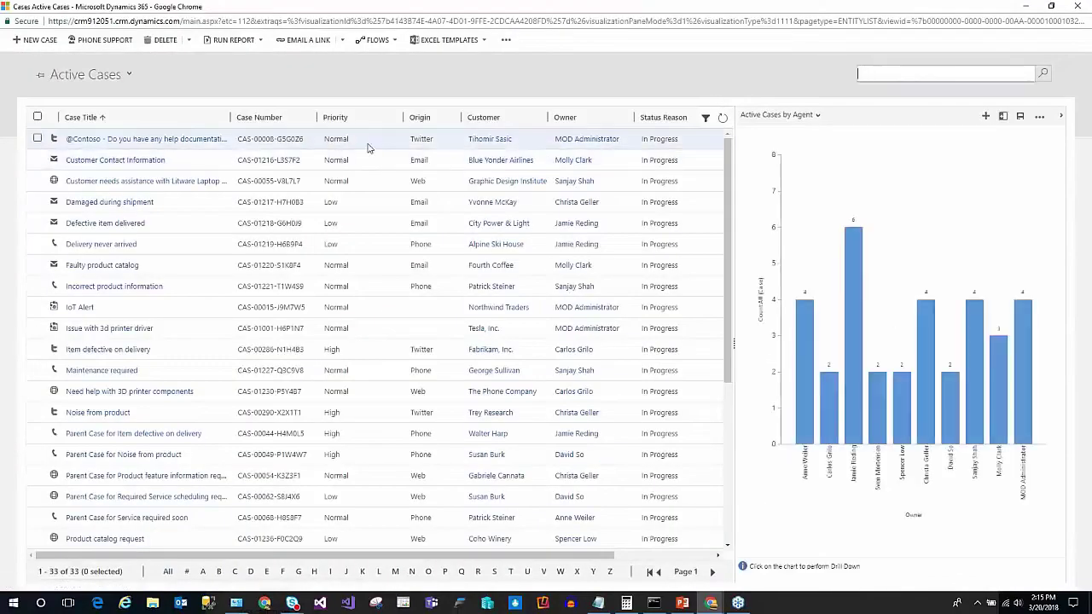
# Select the Twitter case asking for help documentation, view the queues it can be added to, and cancel without adding it.
pyautogui.click(364, 141)
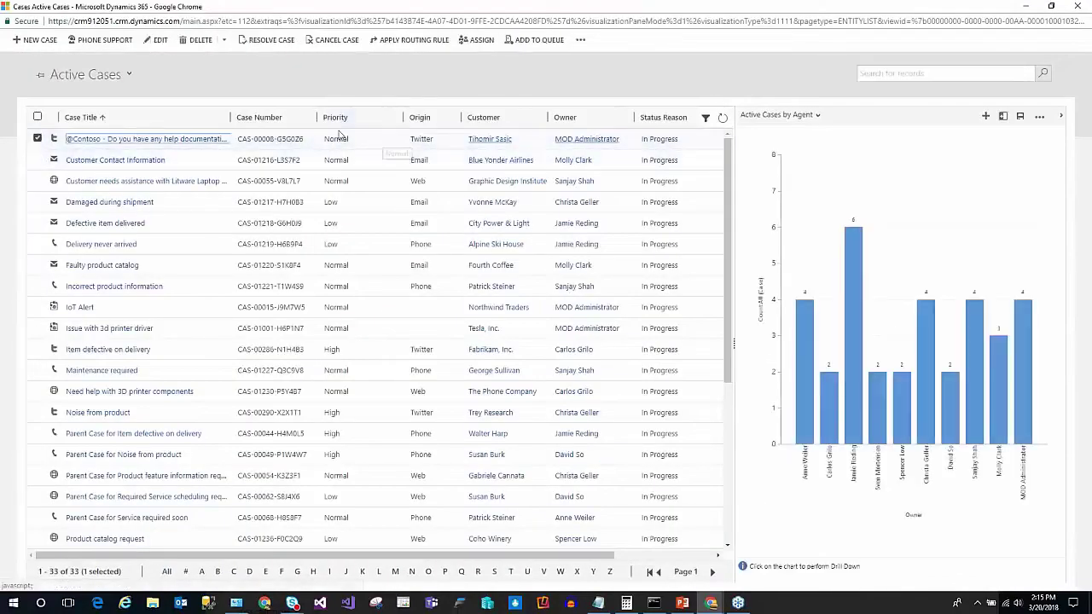
pyautogui.click(529, 40)
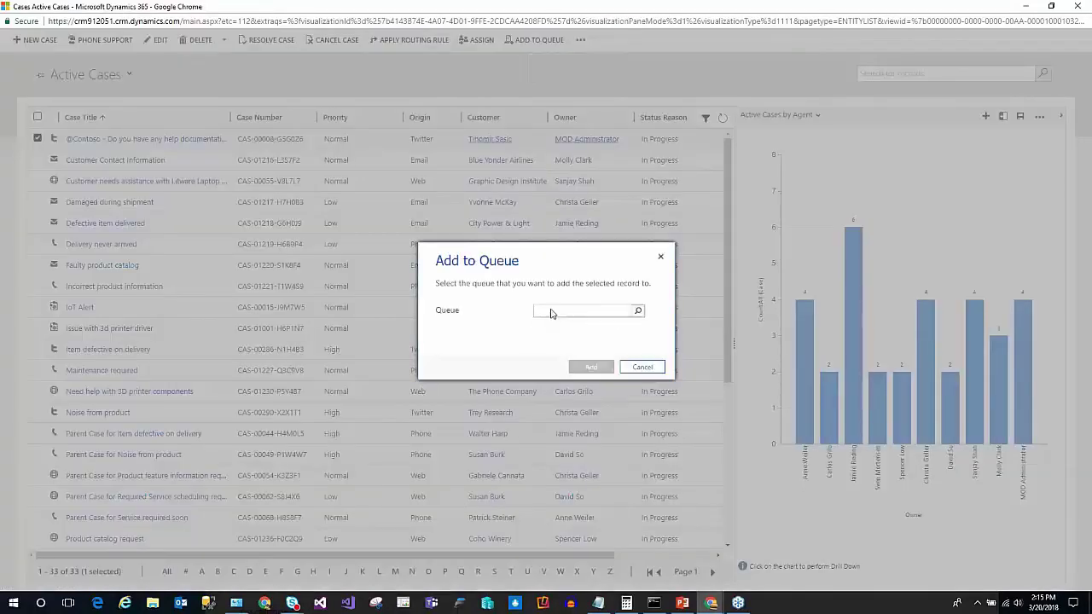
pyautogui.click(638, 311)
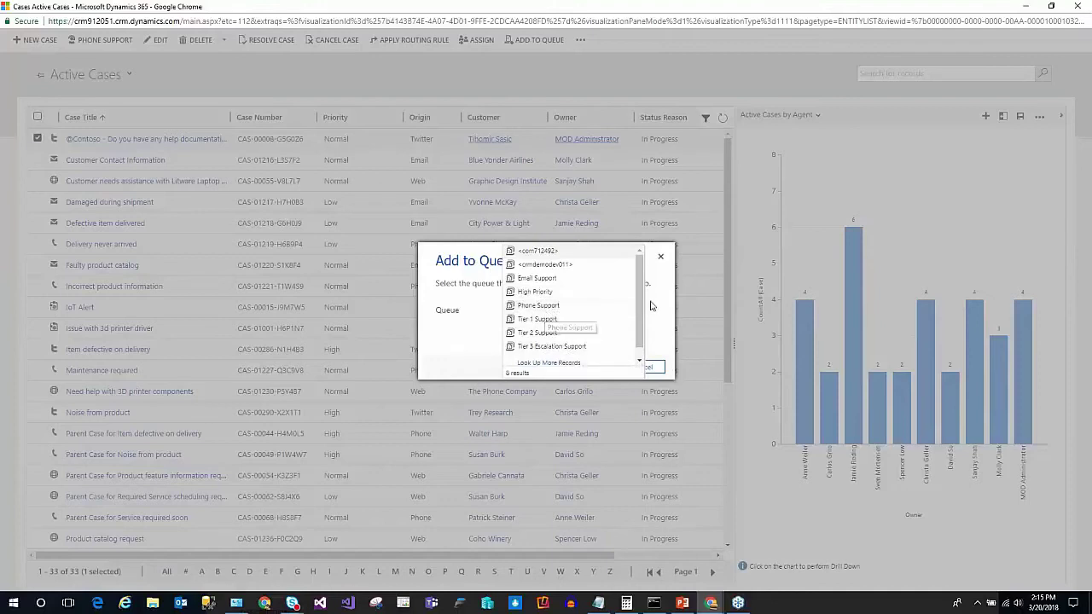
pyautogui.click(658, 335)
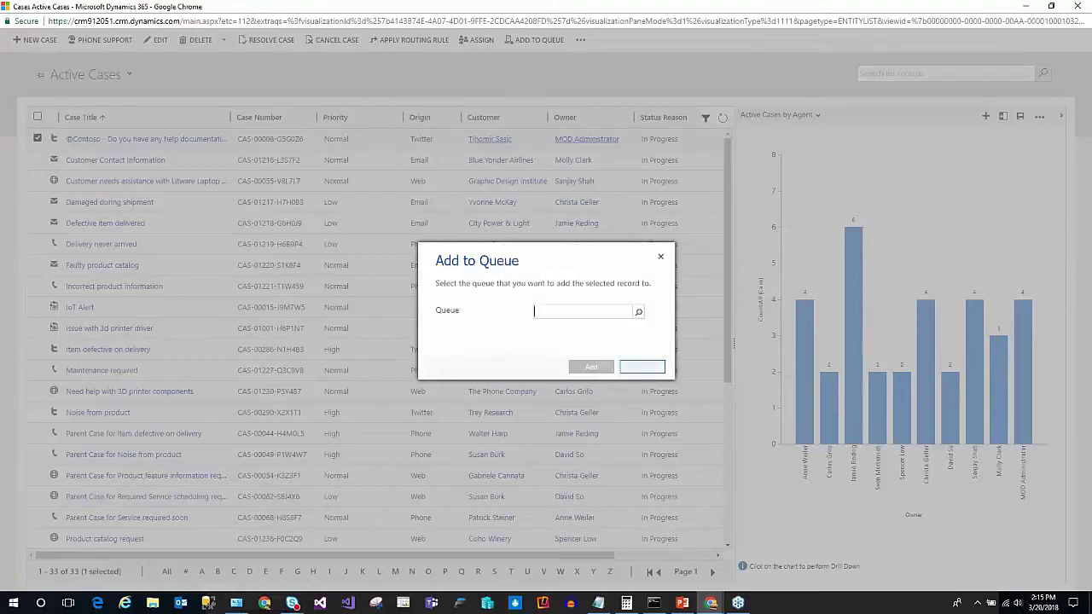
pyautogui.click(640, 368)
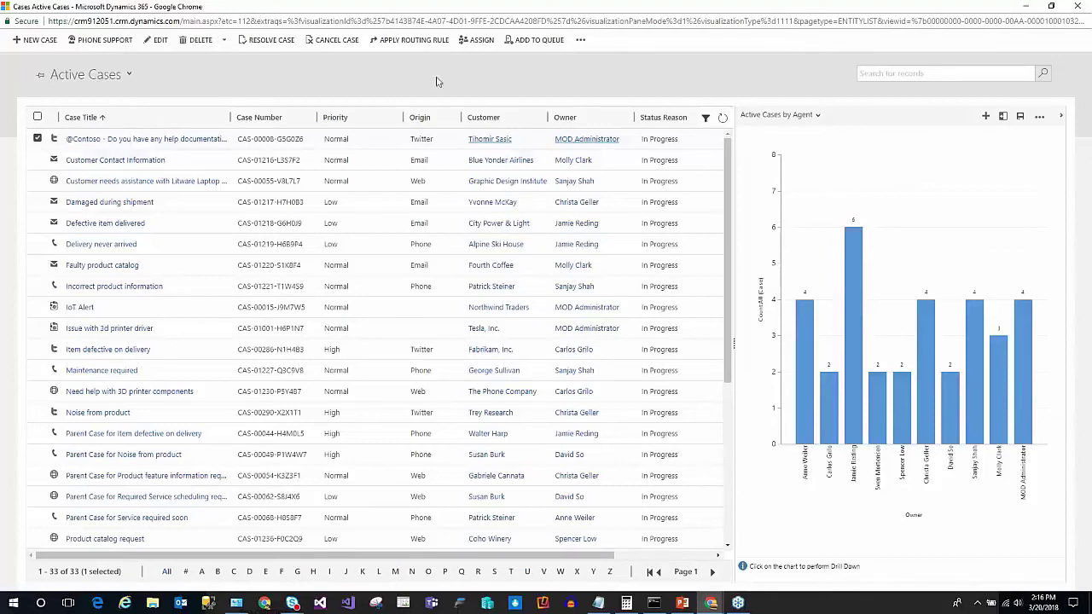
# Switch the case list to the My Active Cases view.
pyautogui.click(95, 77)
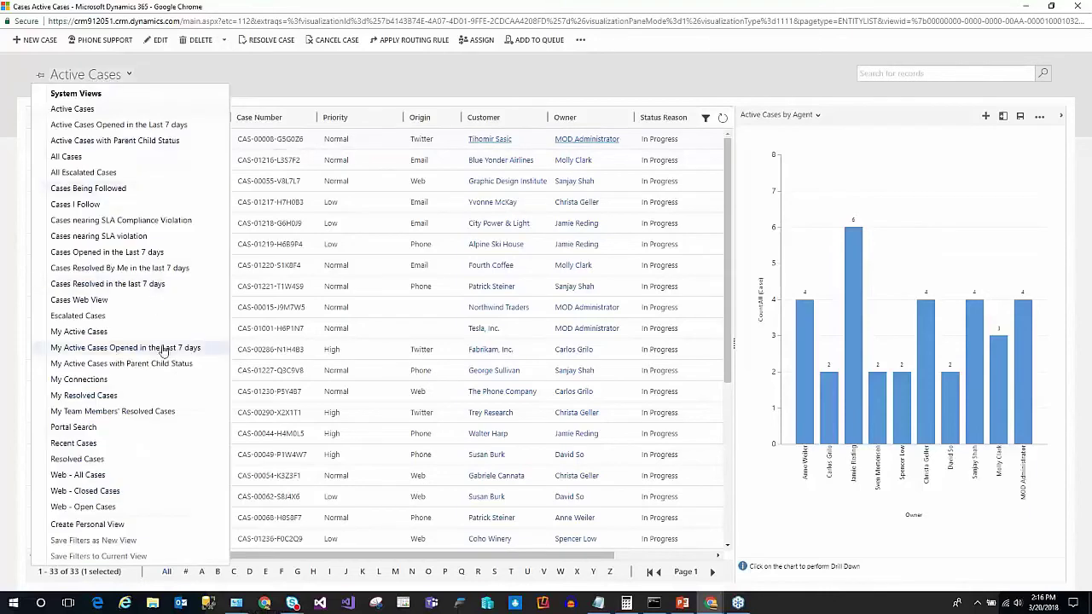
pyautogui.click(78, 332)
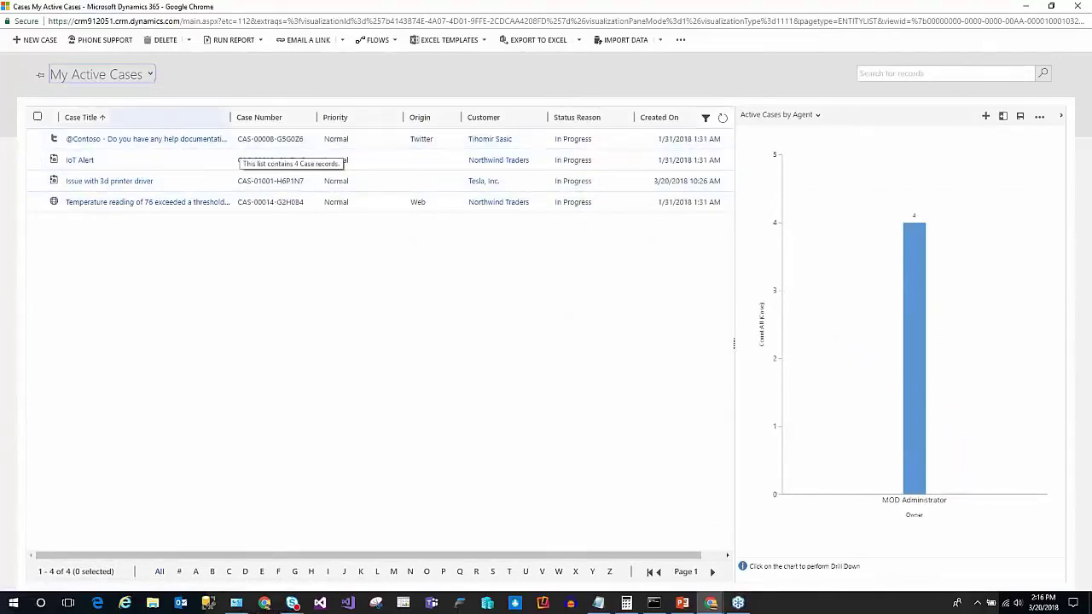
pyautogui.click(150, 75)
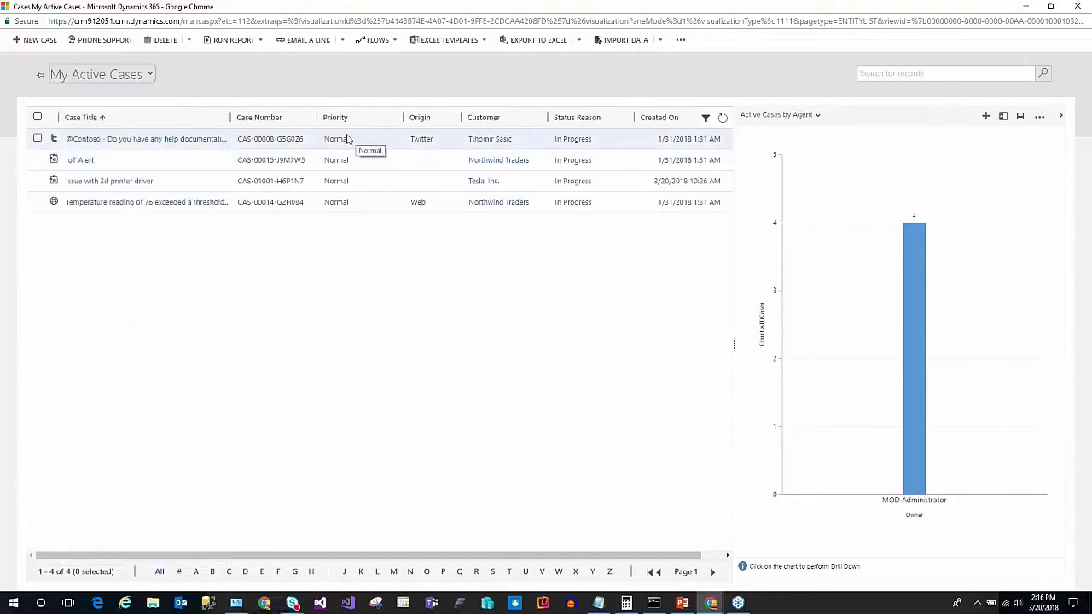
# Show the Escalated Cases view and close the case list window to return to the dashboard.
pyautogui.click(145, 75)
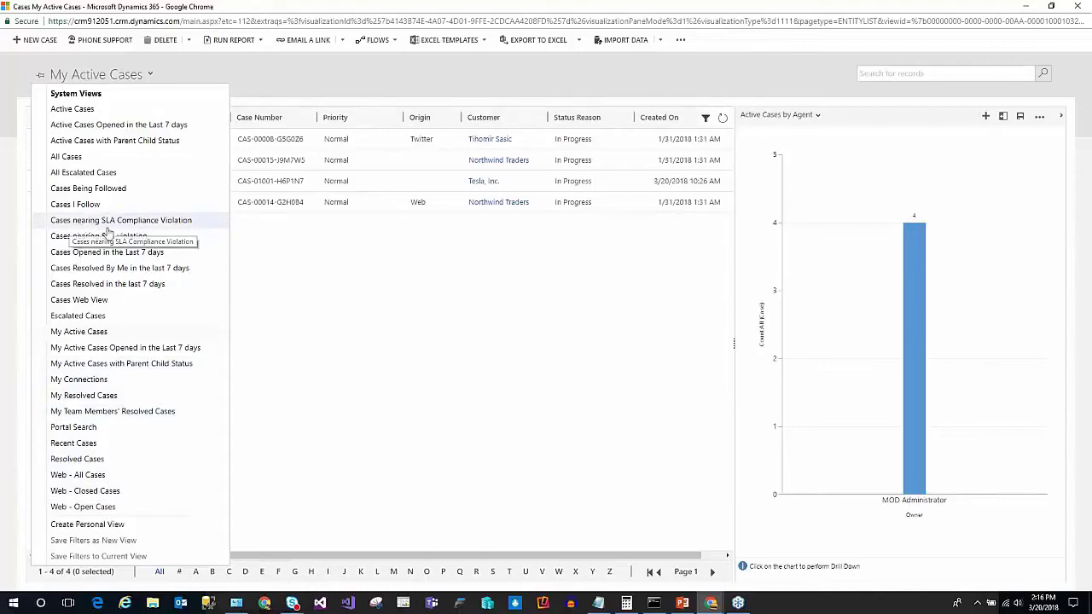
pyautogui.click(73, 316)
pyautogui.click(115, 77)
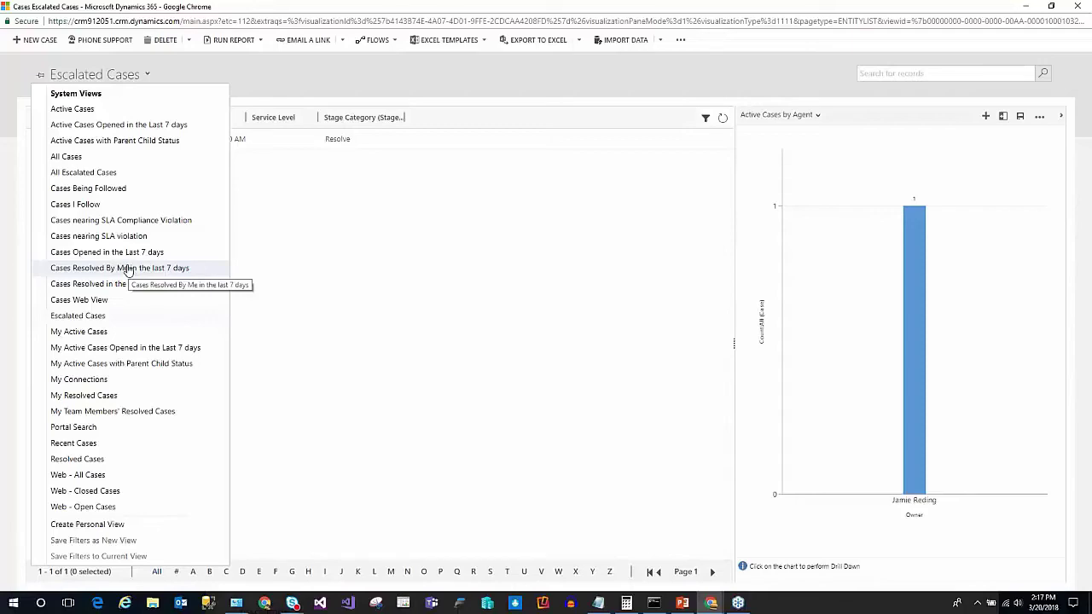
pyautogui.doubleClick(186, 10)
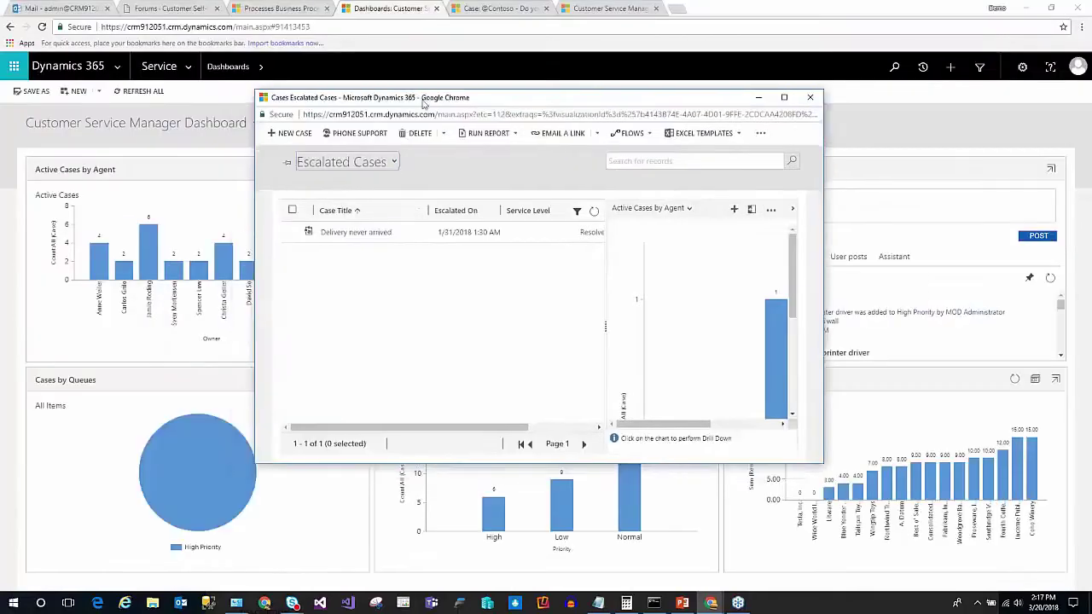
pyautogui.click(720, 98)
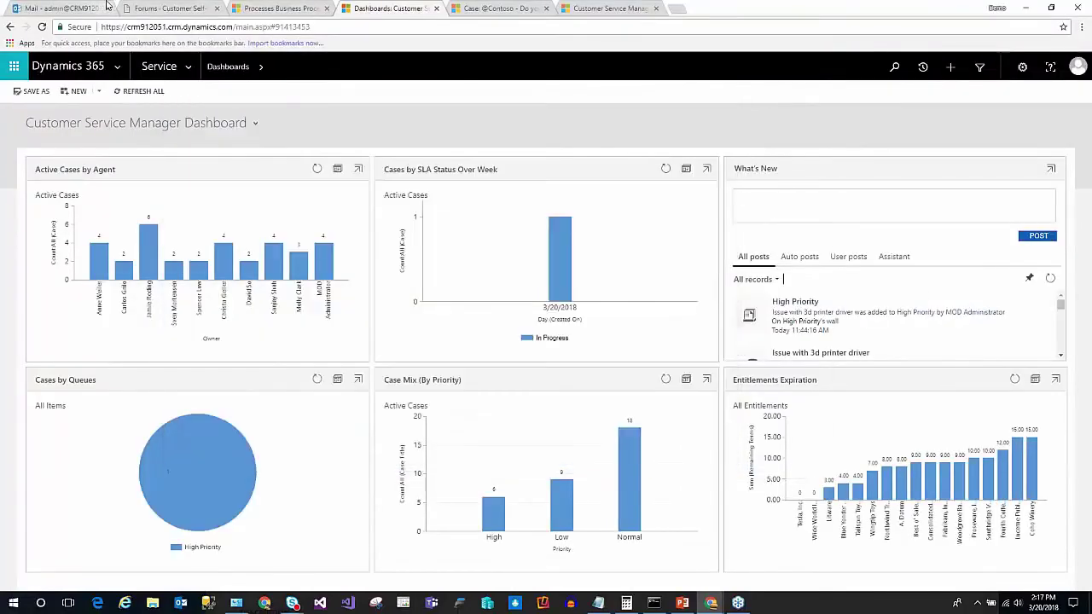
# Switch to the Outlook inbox and show the Dynamics 365 pane for the email "I need help with my 3d printer".
pyautogui.click(68, 7)
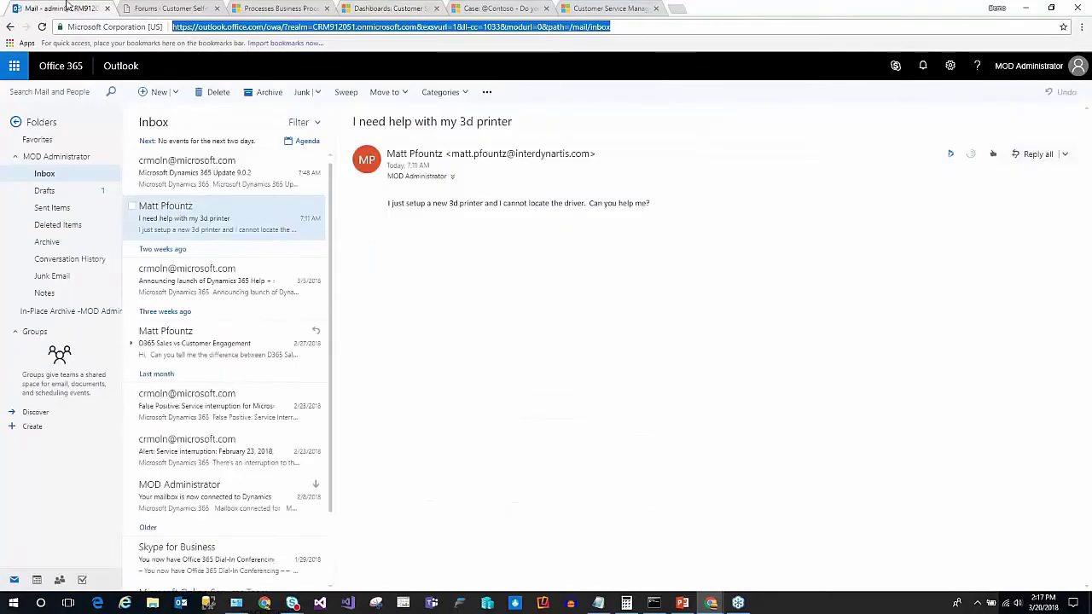
pyautogui.click(950, 156)
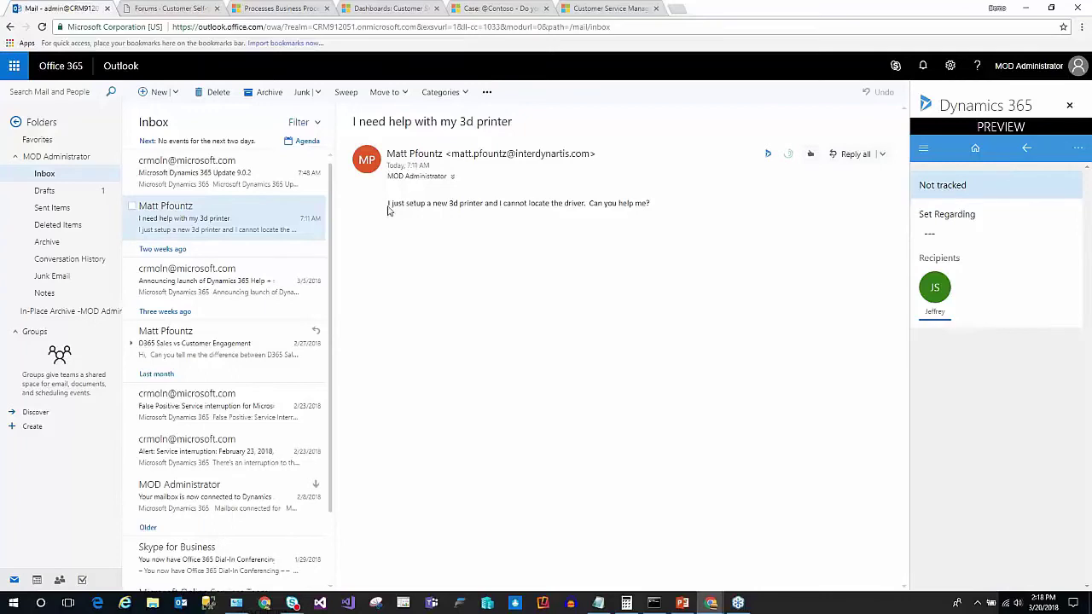
pyautogui.moveTo(389, 208); pyautogui.dragTo(660, 210)
pyautogui.click(659, 210)
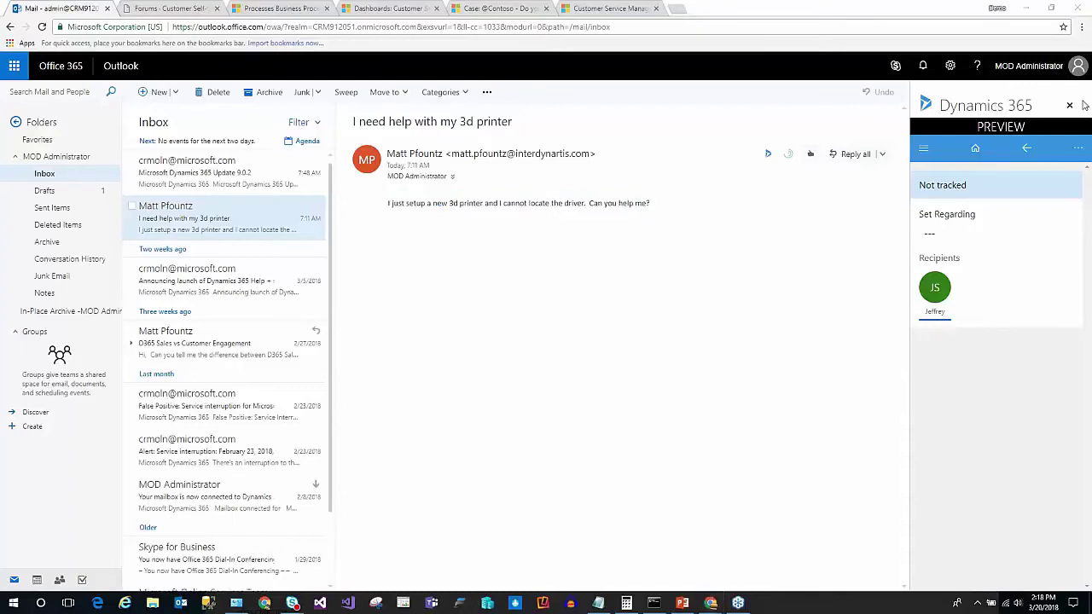
# Open a Quick Create form for a new case from the email's Dynamics 365 pane.
pyautogui.click(1077, 150)
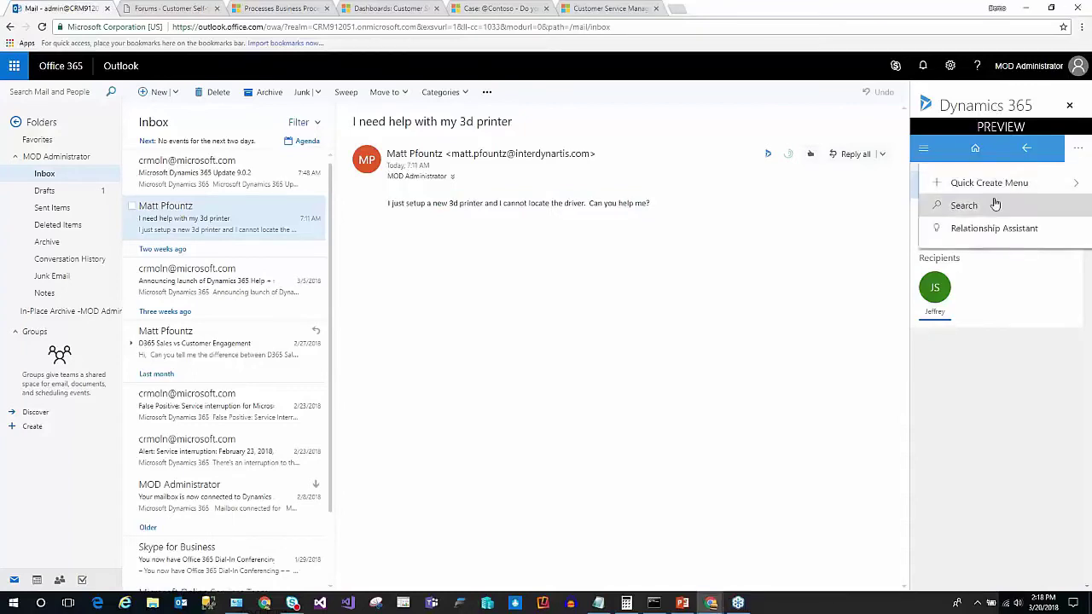
pyautogui.click(981, 186)
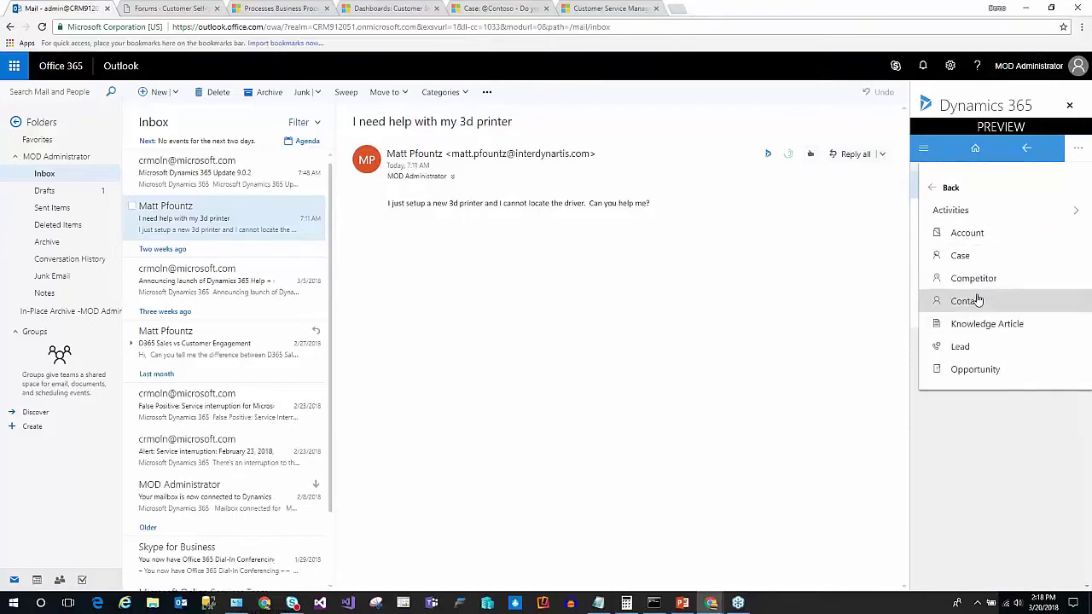
pyautogui.click(962, 258)
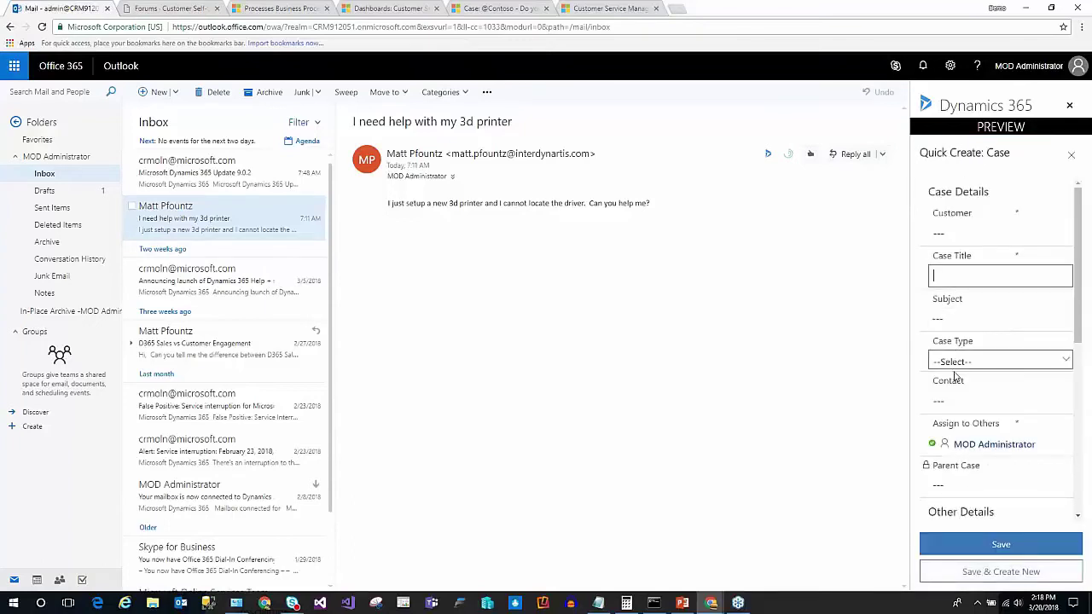
# Examine the fields of the Quick Create case form and close the Dynamics 365 pane without saving a case.
pyautogui.scroll(-2, 968, 472)
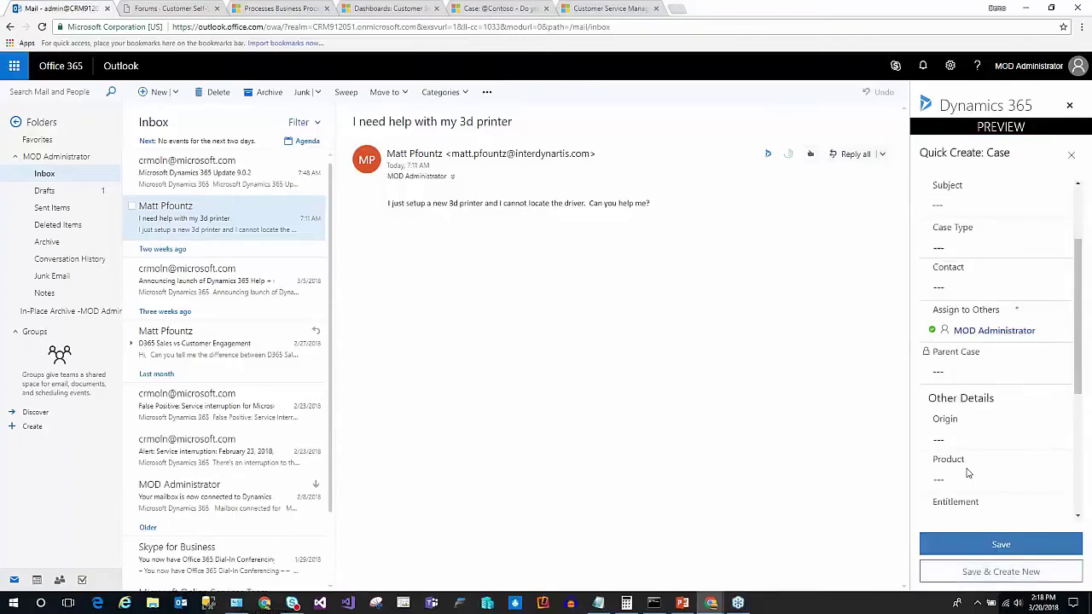
pyautogui.scroll(-2, 968, 471)
pyautogui.click(974, 409)
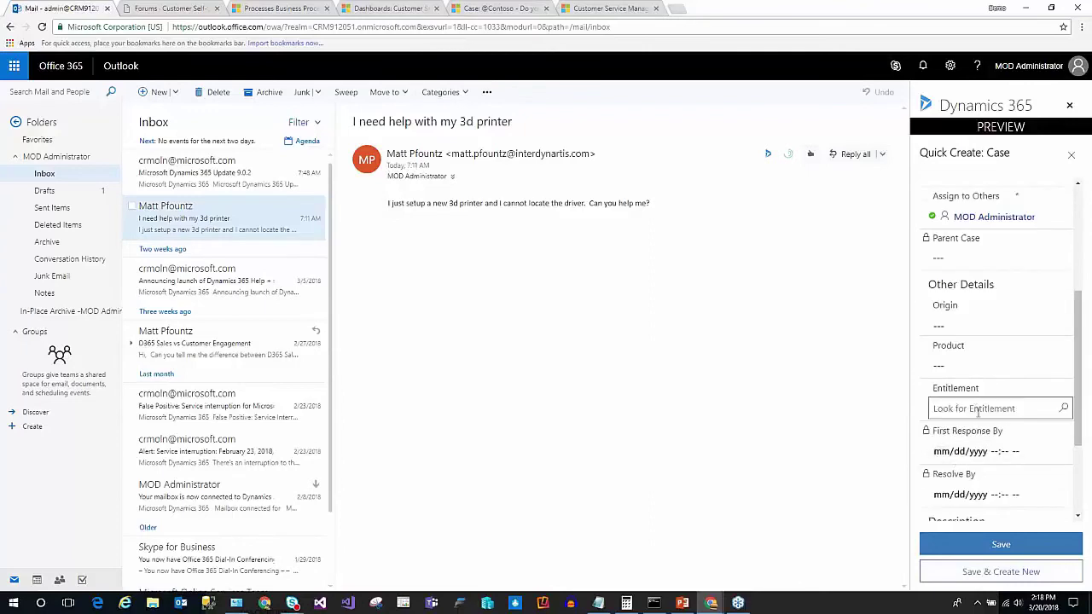
pyautogui.scroll(-2, 1000, 459)
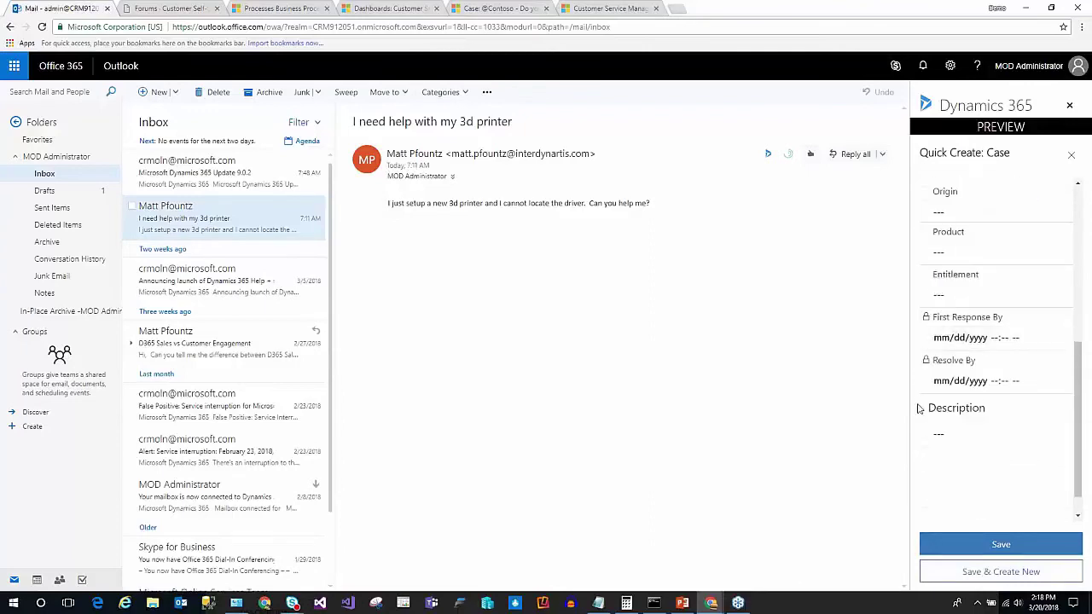
pyautogui.scroll(3, 979, 365)
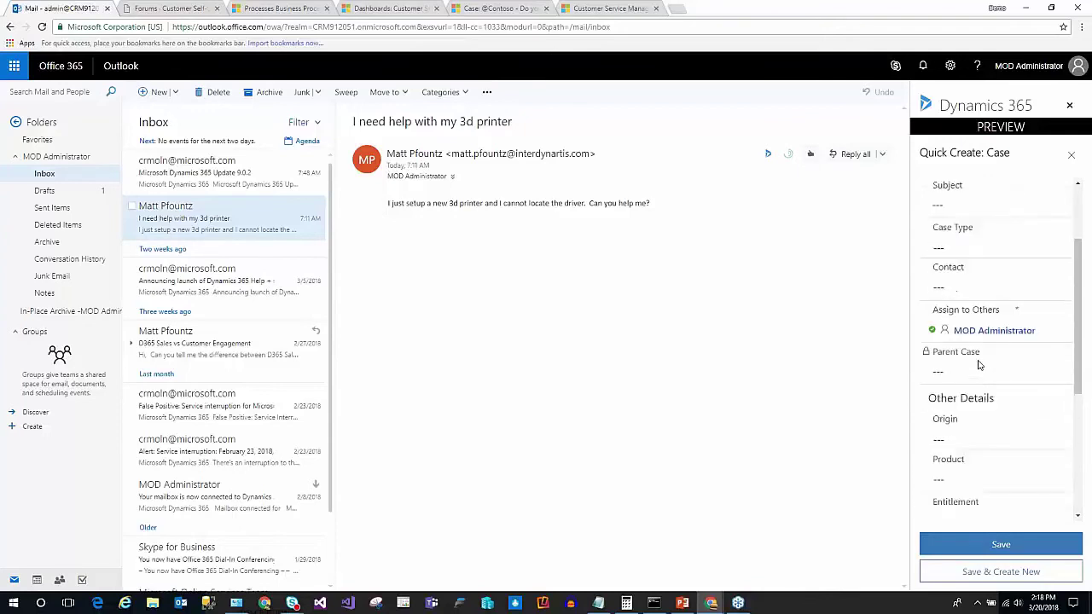
pyautogui.scroll(2, 979, 365)
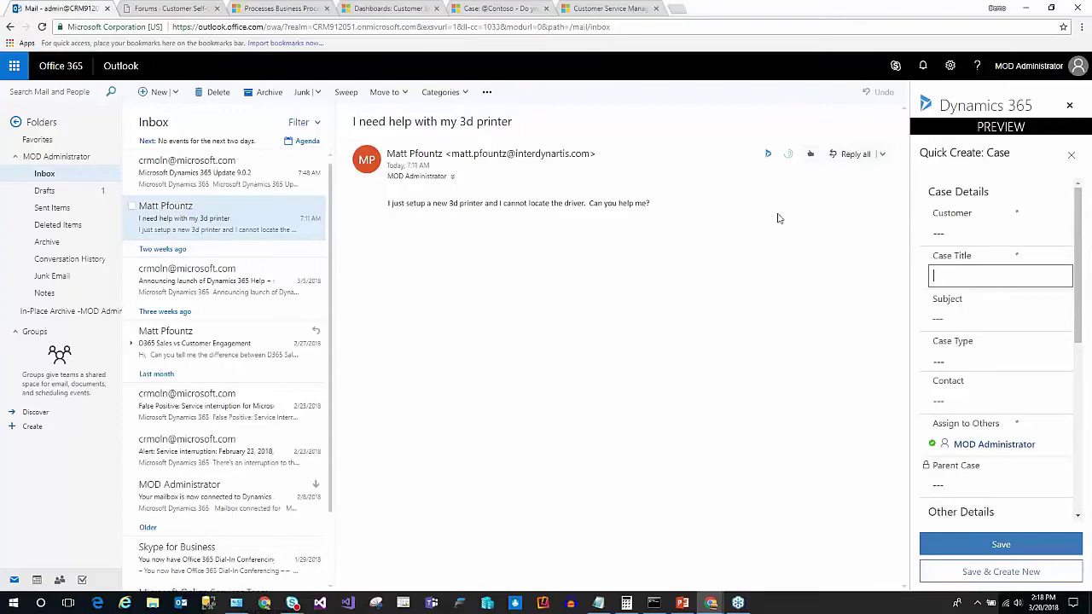
pyautogui.click(1066, 104)
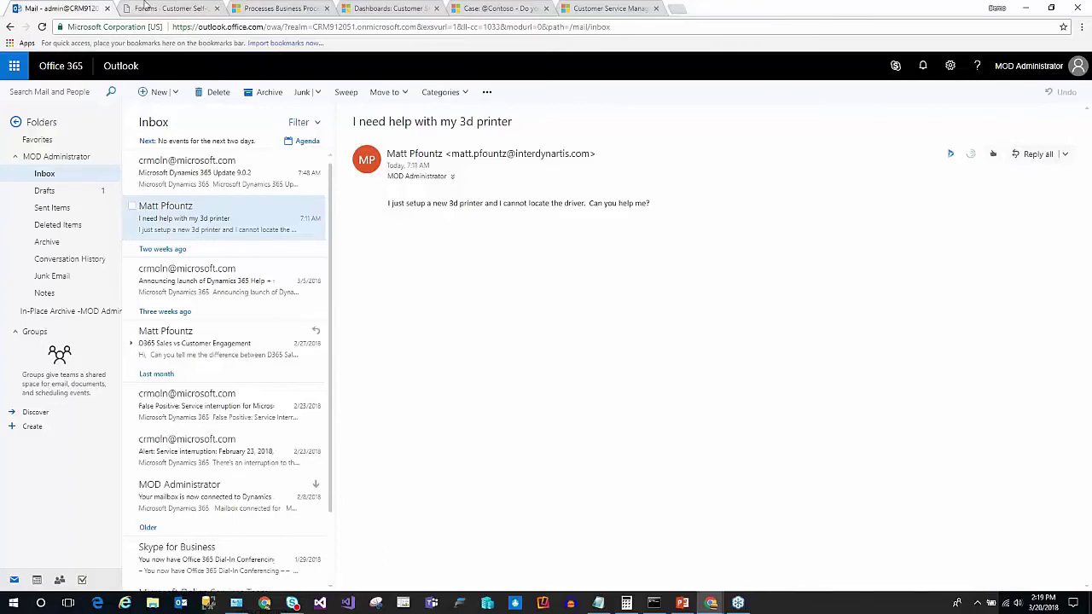
# Switch to the Contoso customer self-service portal and look over its Knowledge Base home page and help options.
pyautogui.click(149, 8)
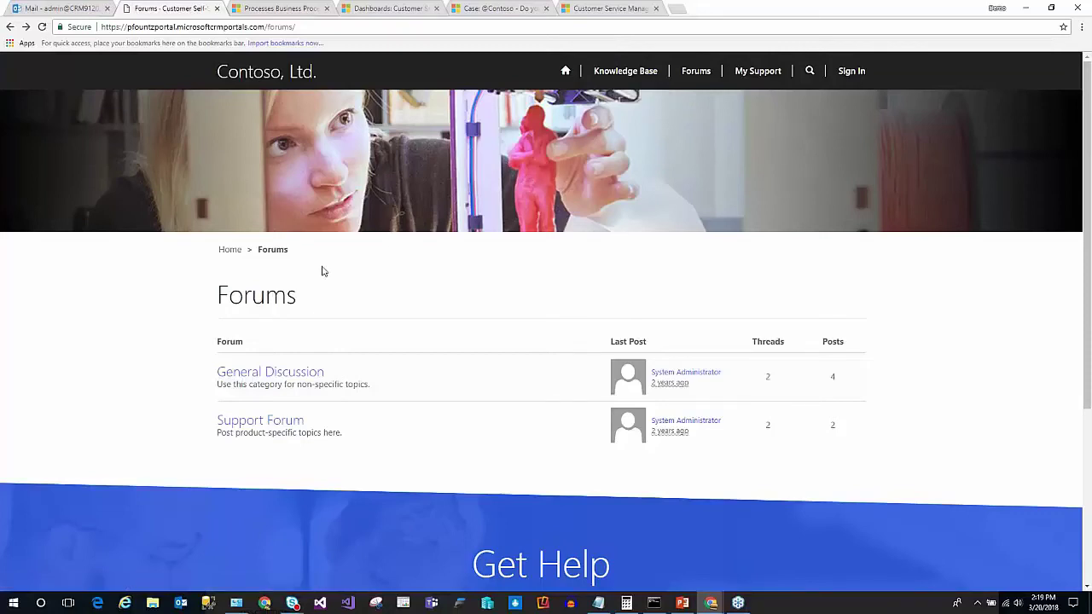
pyautogui.press('F5')
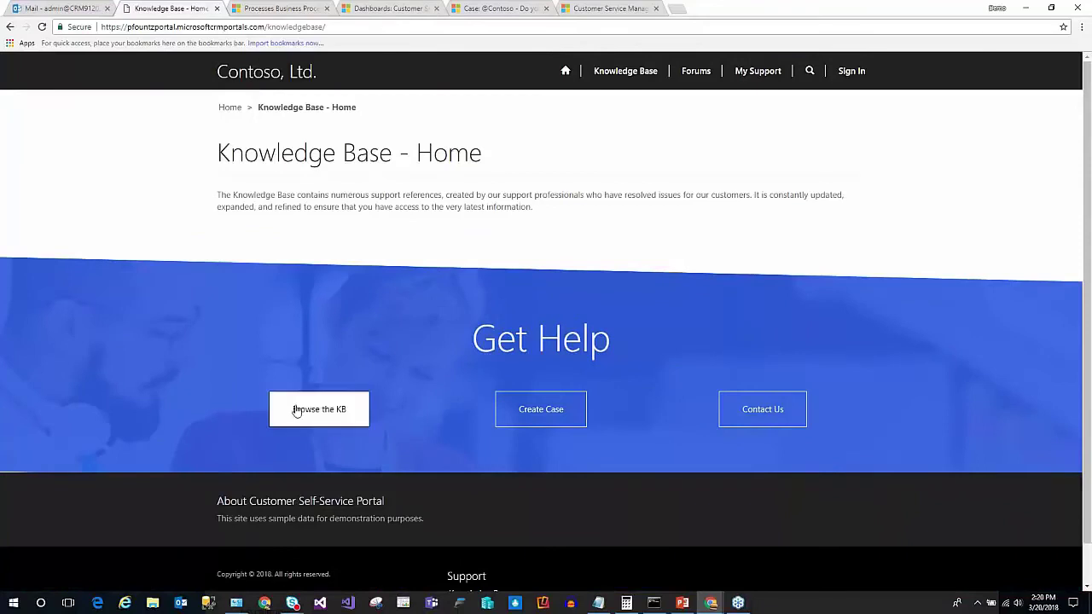
pyautogui.click(333, 409)
pyautogui.click(305, 408)
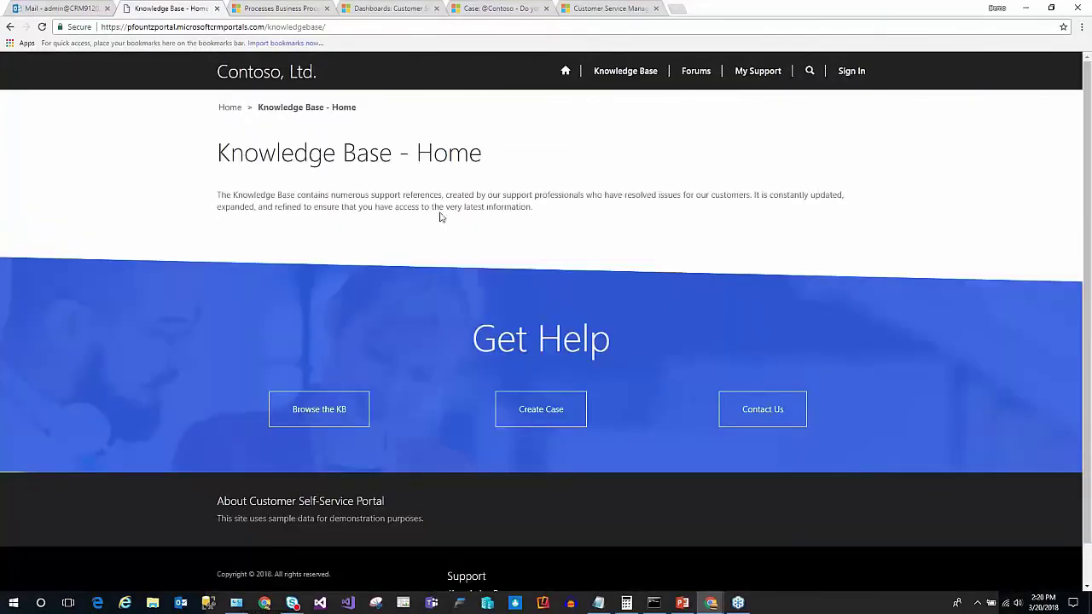
pyautogui.click(631, 73)
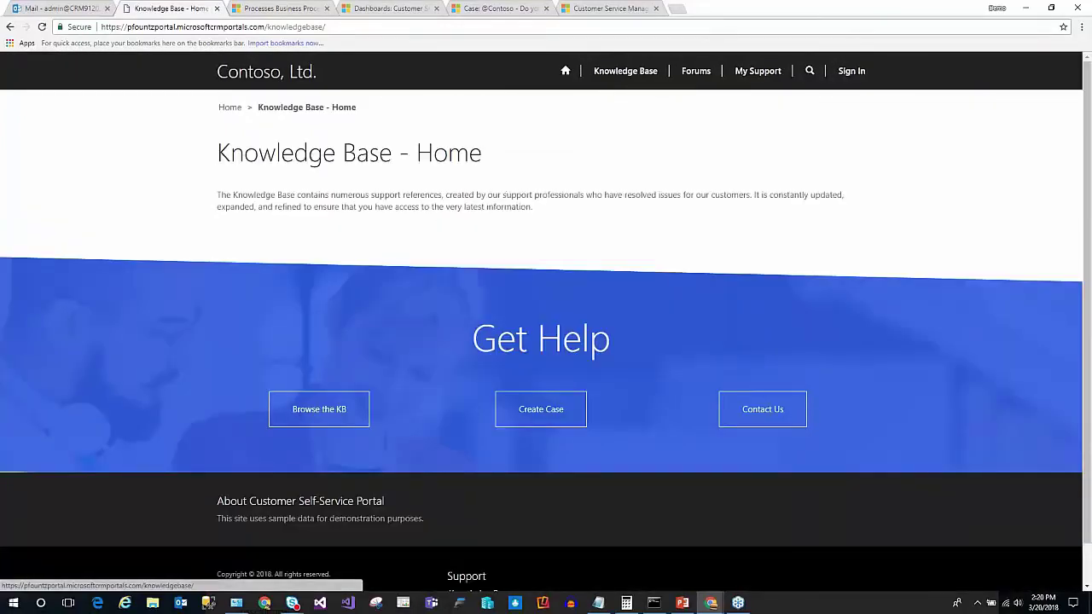
pyautogui.scroll(-1, 419, 468)
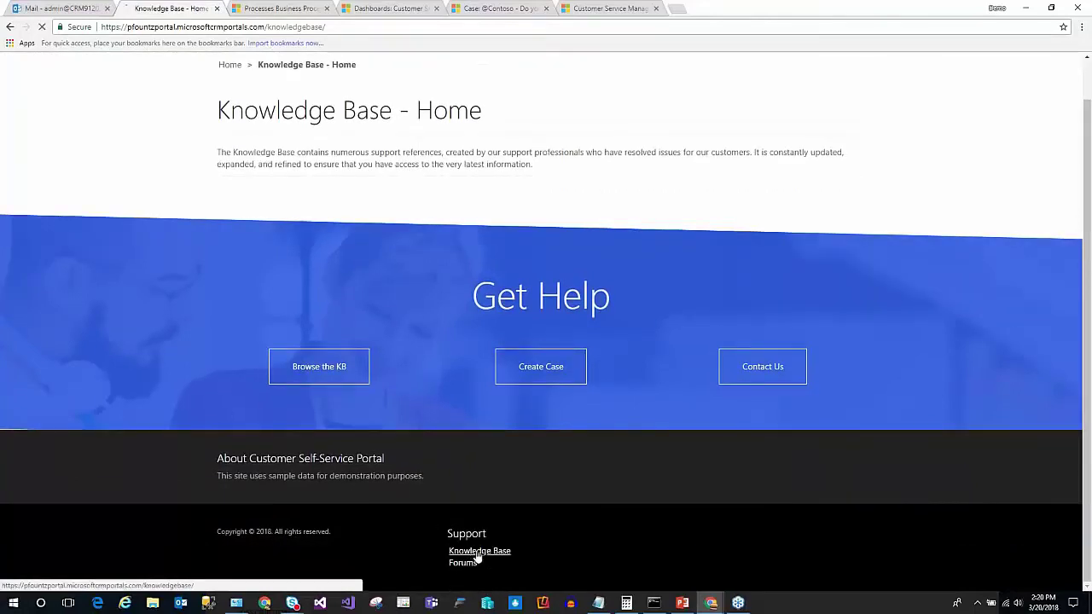
pyautogui.scroll(1, 477, 556)
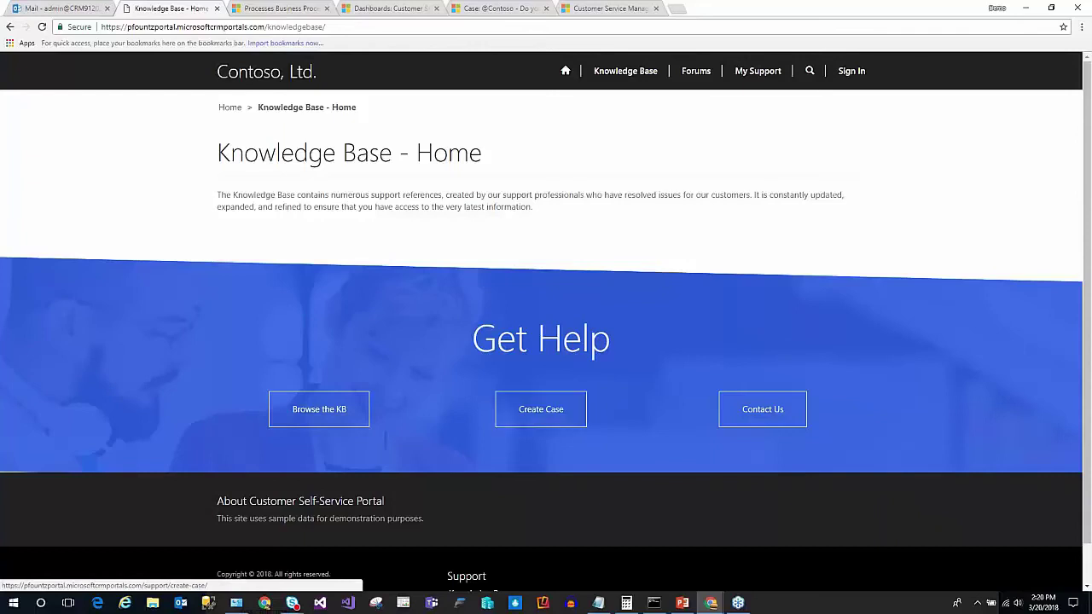
# View Thread Two in the portal's General Discussion forum and return to the Forums page.
pyautogui.click(696, 75)
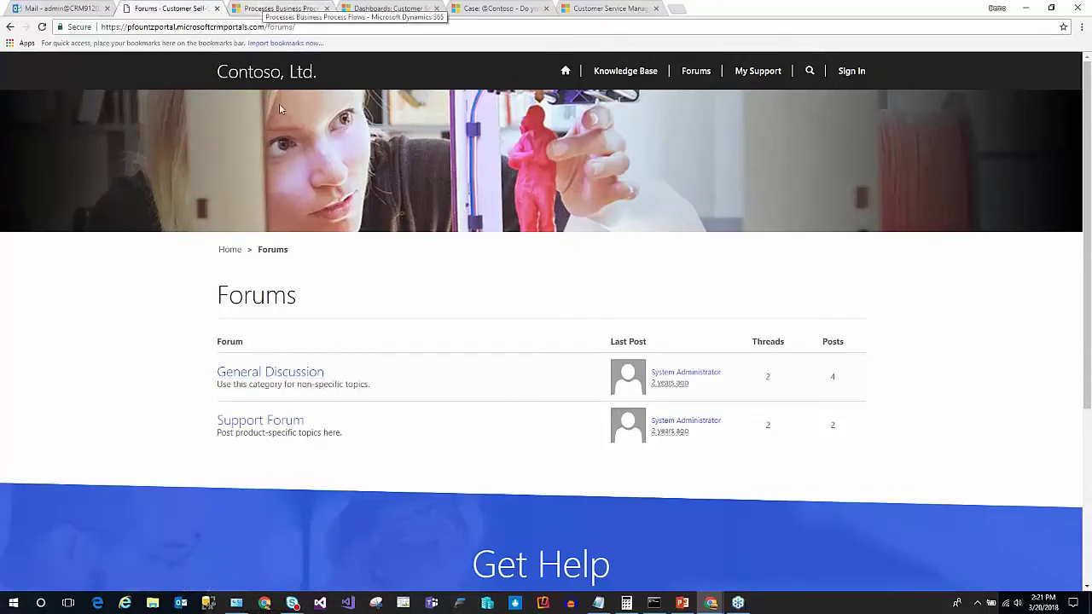
pyautogui.click(282, 371)
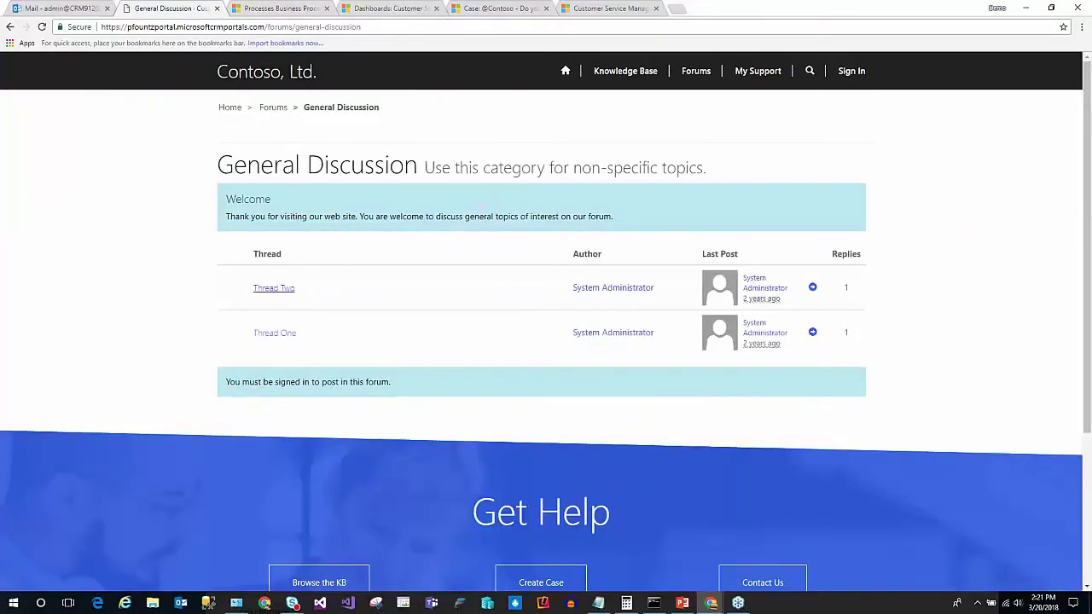
pyautogui.click(273, 288)
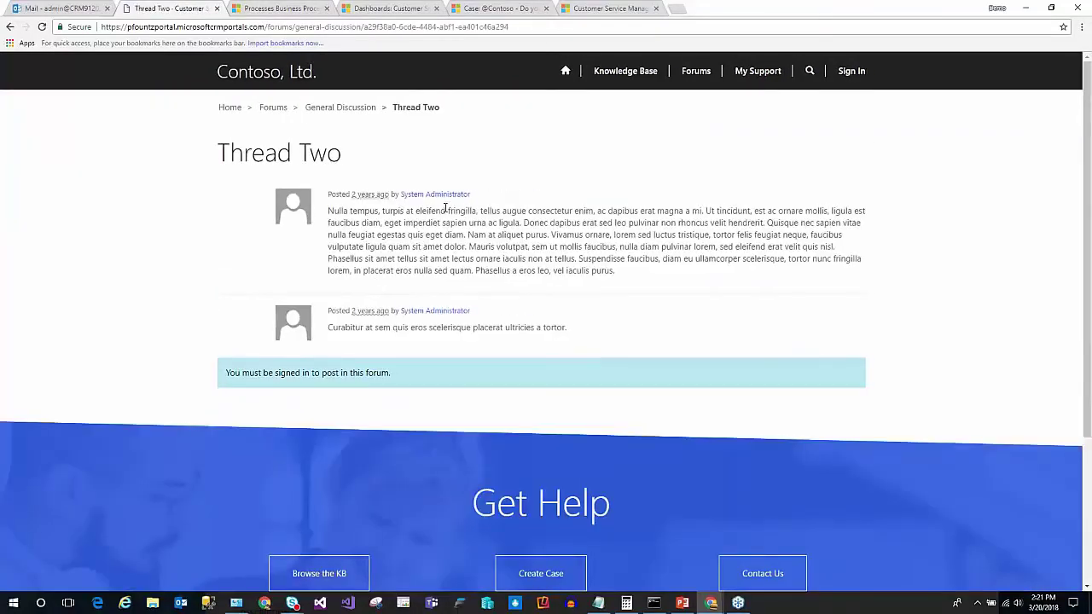
pyautogui.click(8, 28)
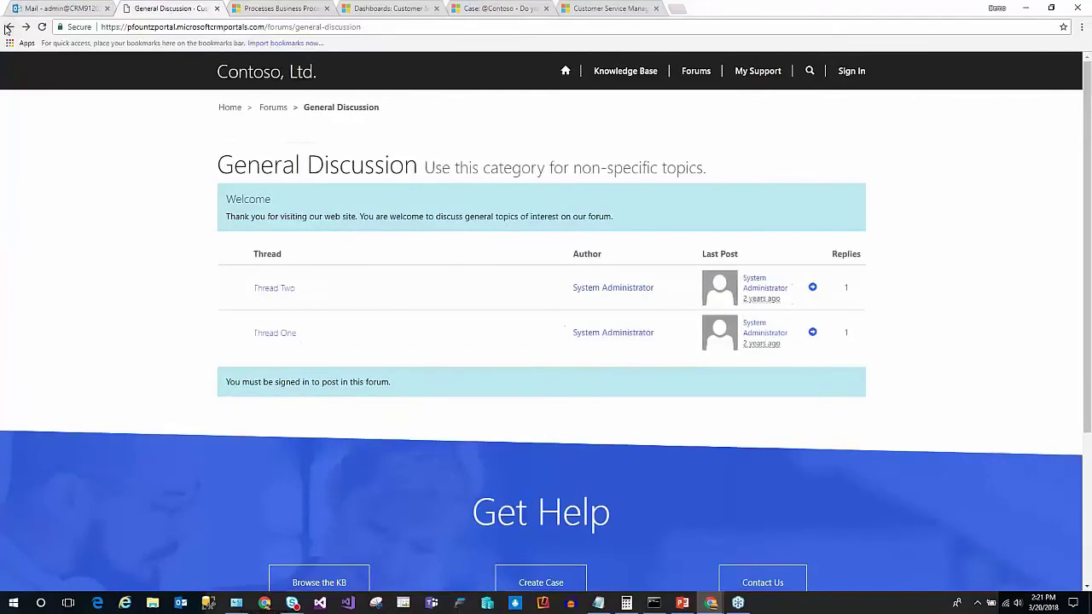
pyautogui.click(8, 28)
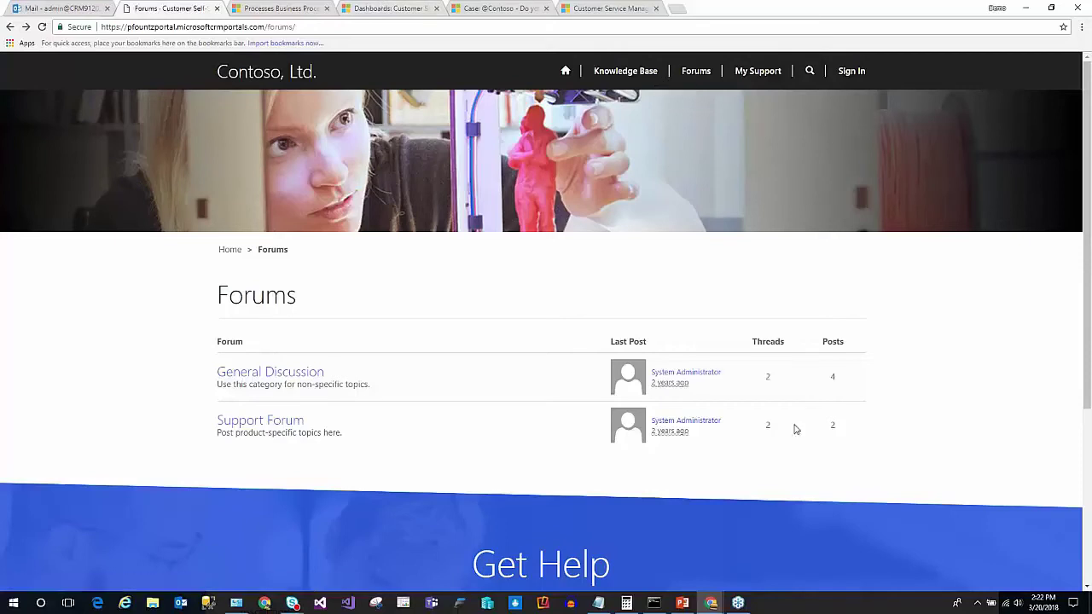
# Look over the Get Help options on the portal's Forums page and open the registration form for a new local account.
pyautogui.scroll(-1, 794, 430)
pyautogui.scroll(-2, 793, 431)
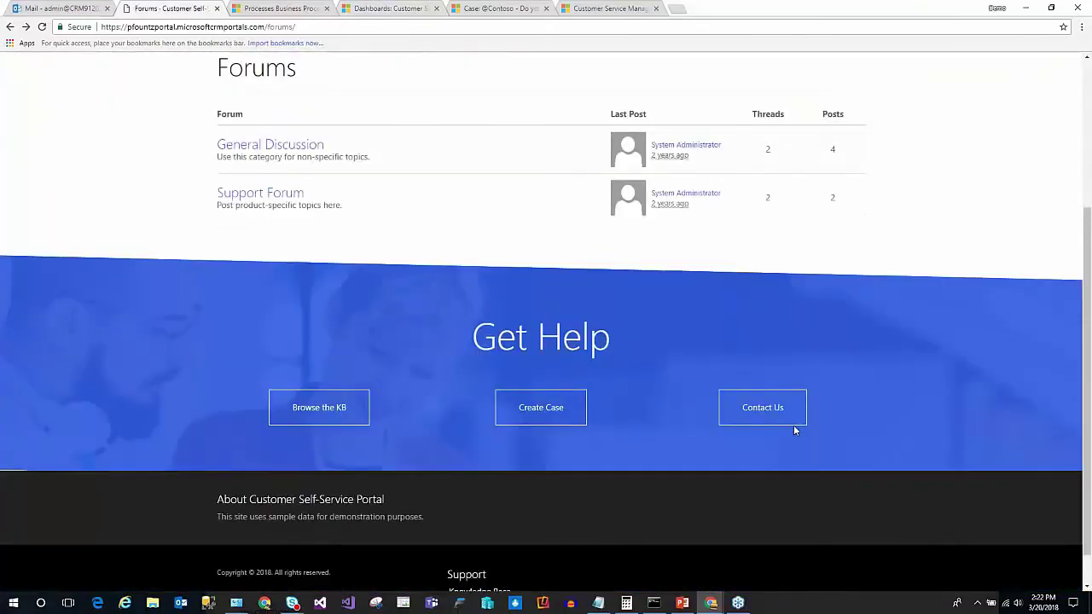
pyautogui.scroll(-1, 793, 431)
pyautogui.scroll(3, 793, 431)
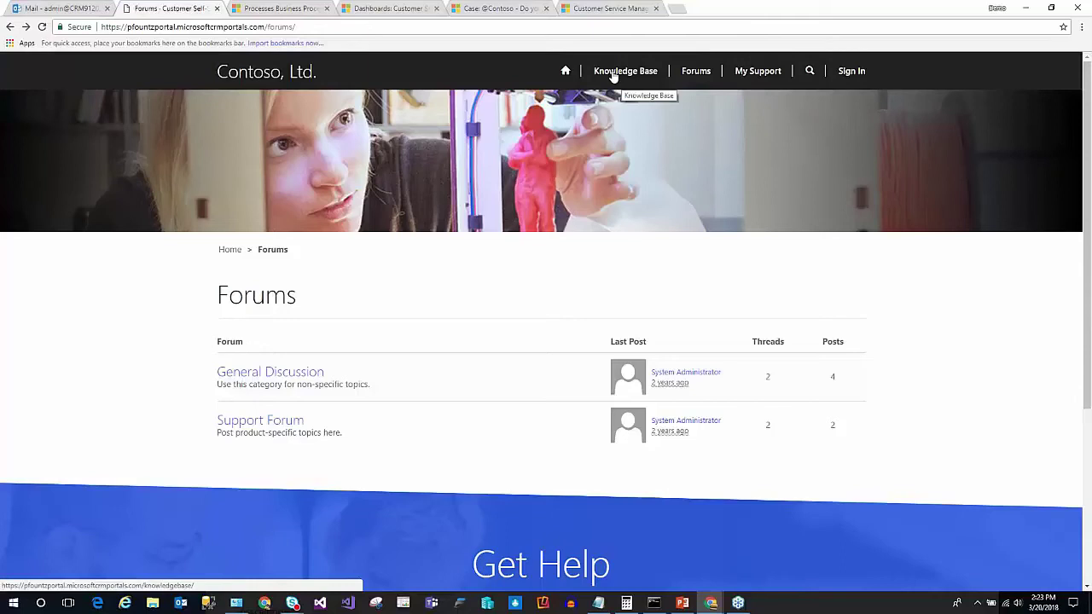
pyautogui.click(612, 75)
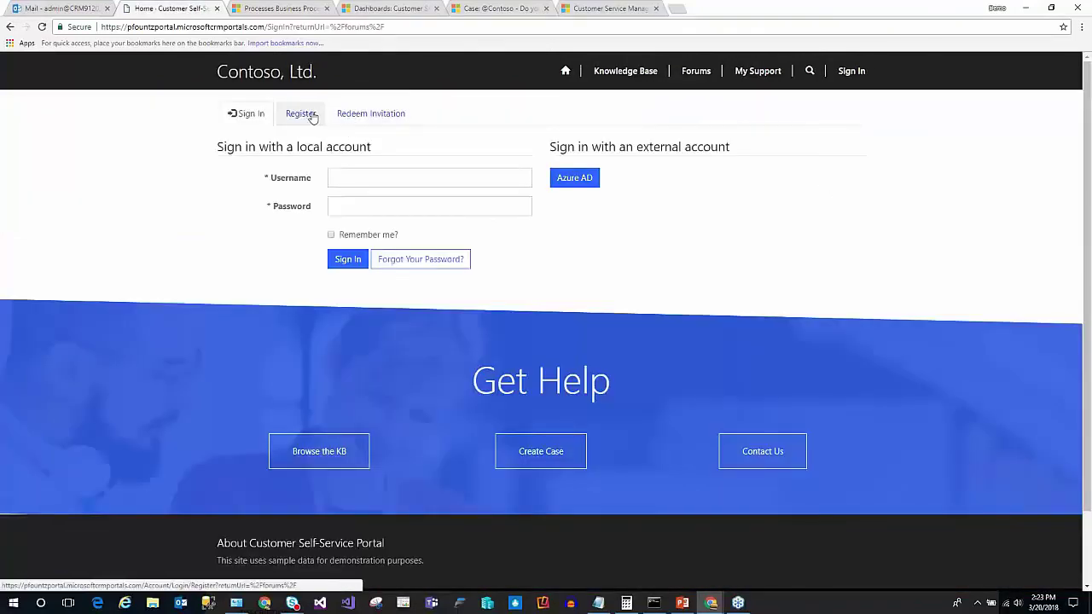
pyautogui.click(300, 114)
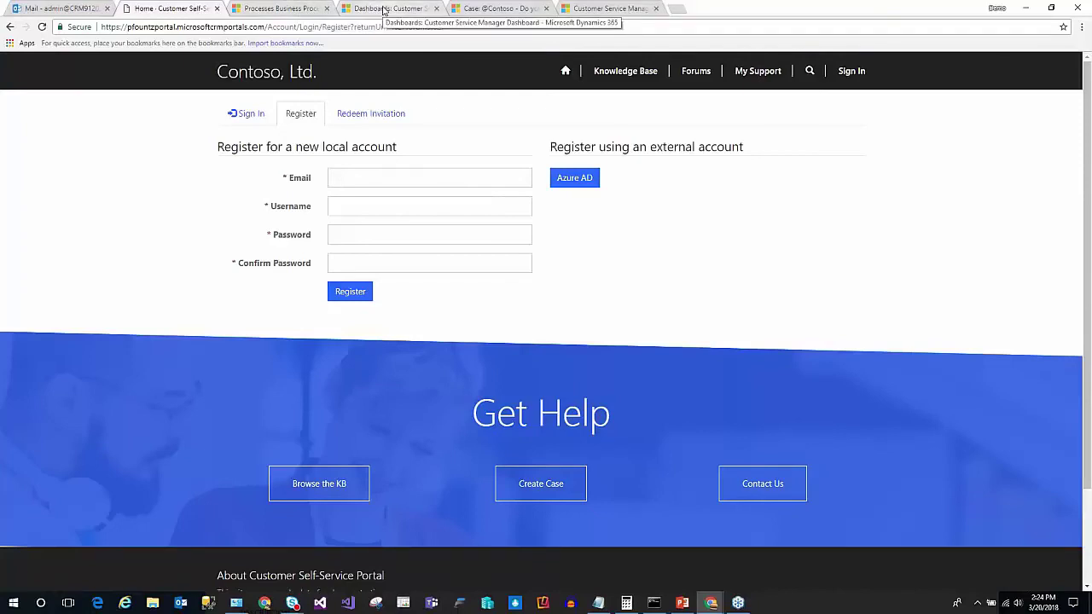
# Switch to Dynamics 365 and open the General Discussion forum record from the Community area's active forums.
pyautogui.click(383, 10)
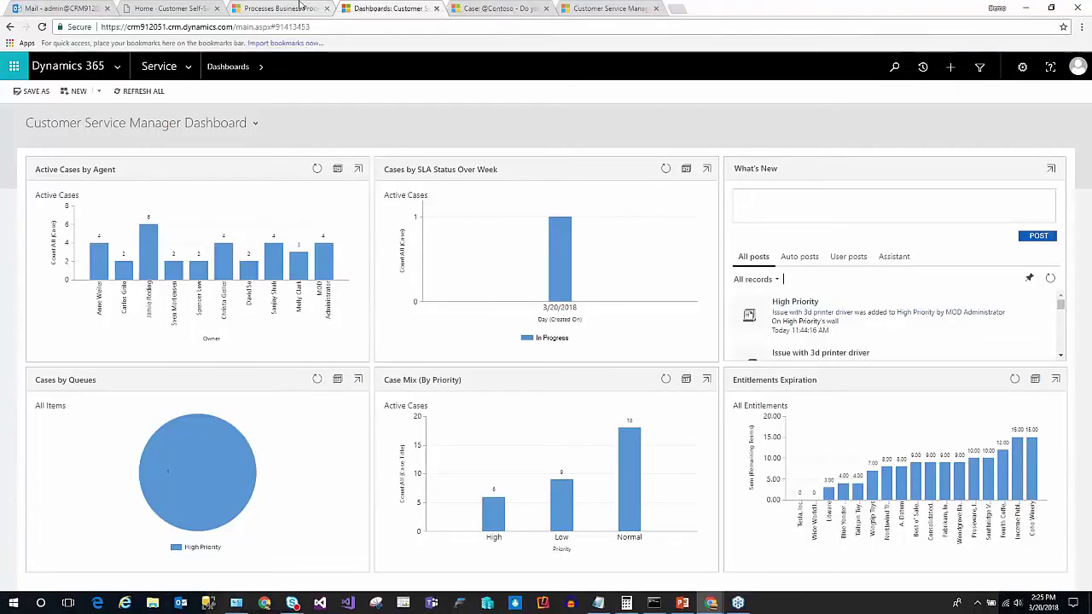
pyautogui.click(189, 69)
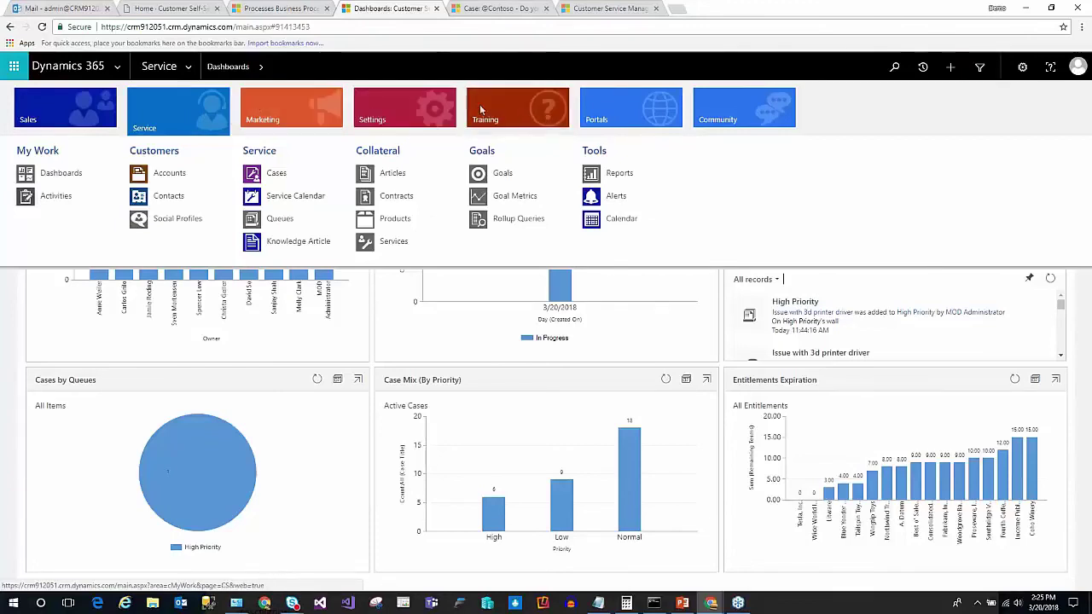
pyautogui.click(725, 109)
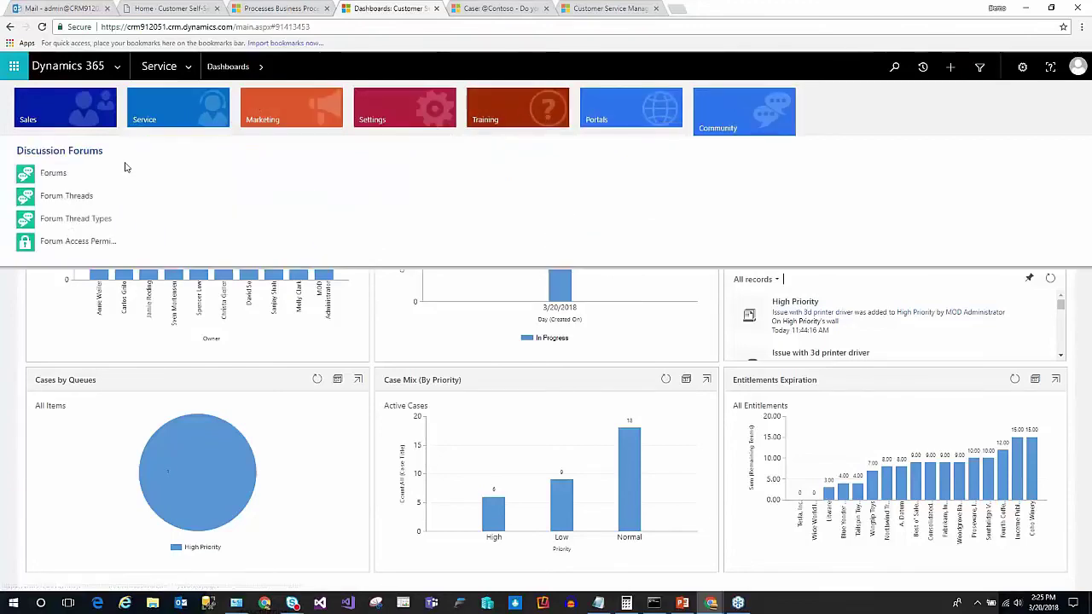
pyautogui.click(51, 172)
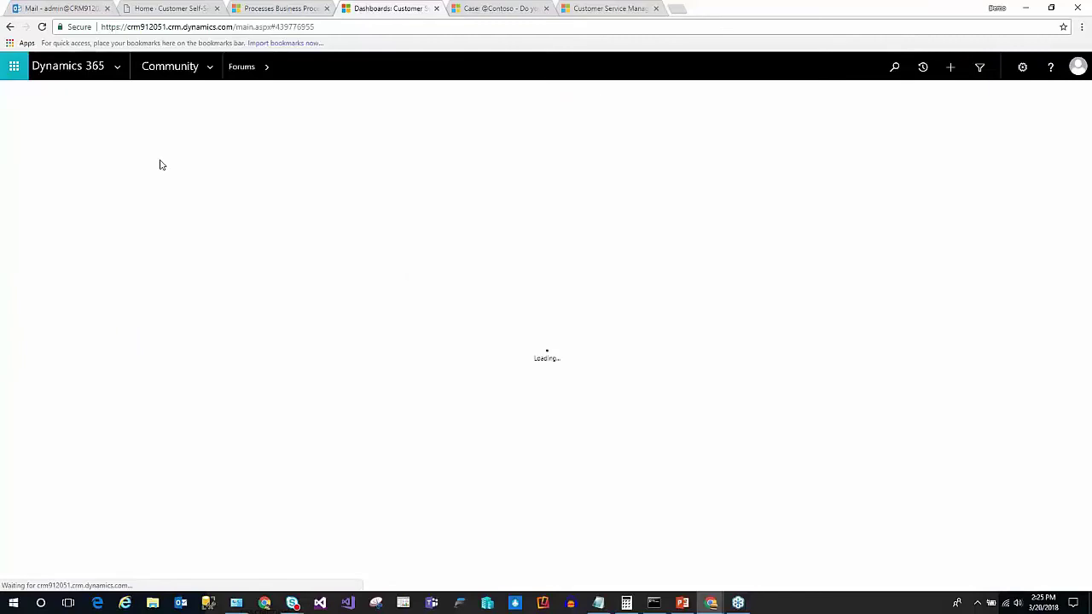
pyautogui.click(135, 195)
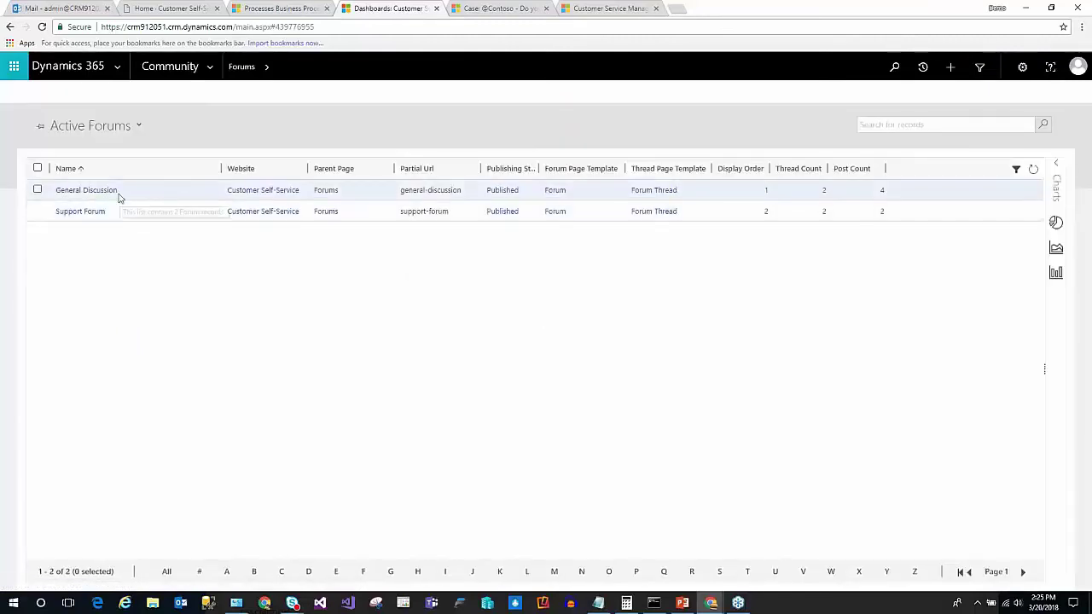
pyautogui.doubleClick(139, 200)
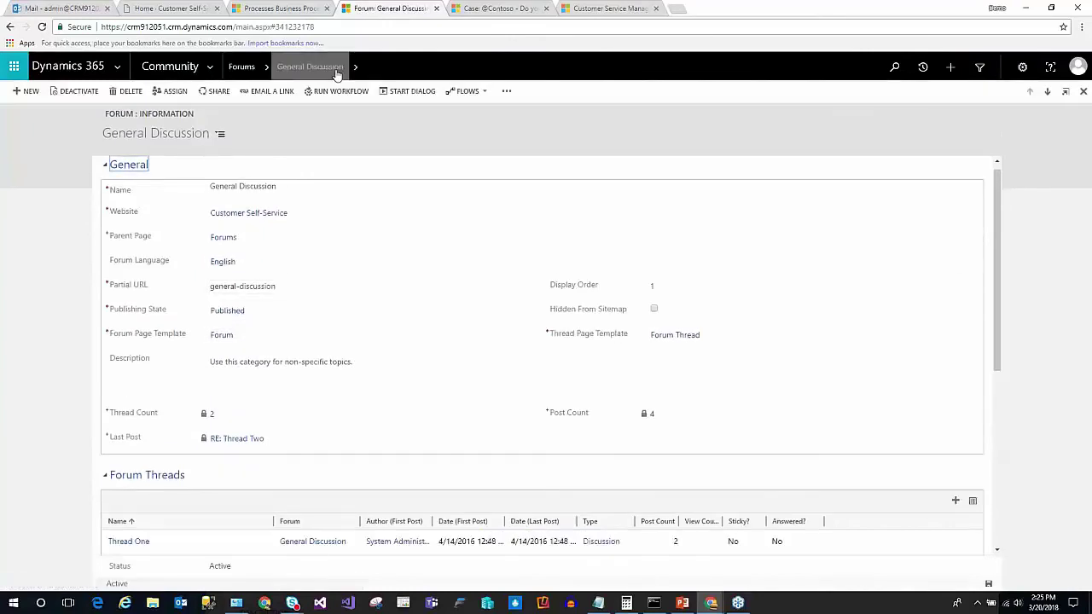
# Open Thread One from the General Discussion forum's related threads and examine its properties, posts and forum alerts.
pyautogui.click(356, 66)
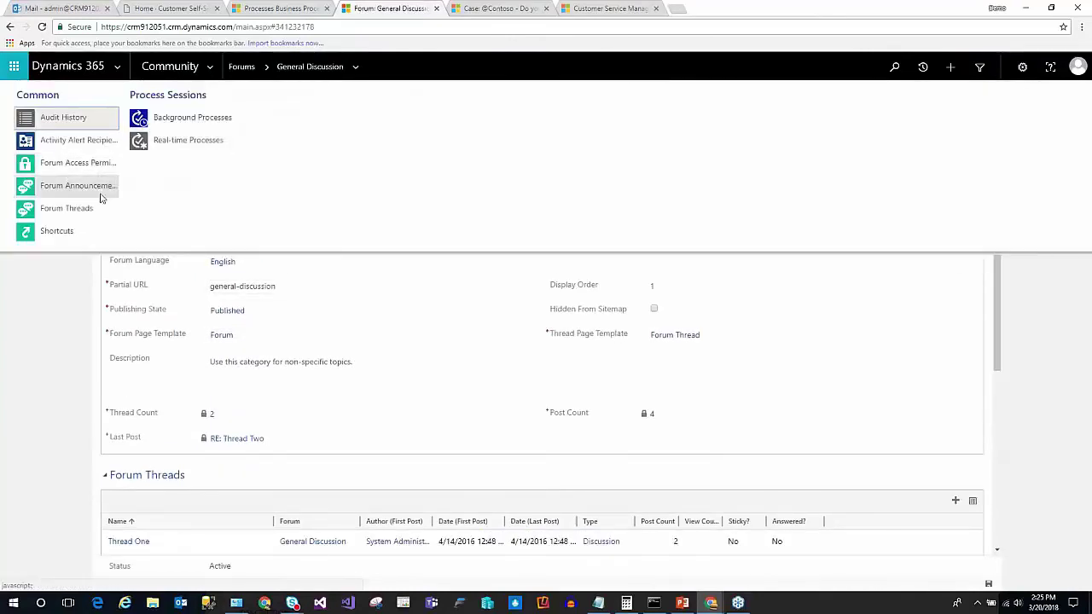
pyautogui.click(78, 209)
pyautogui.click(229, 251)
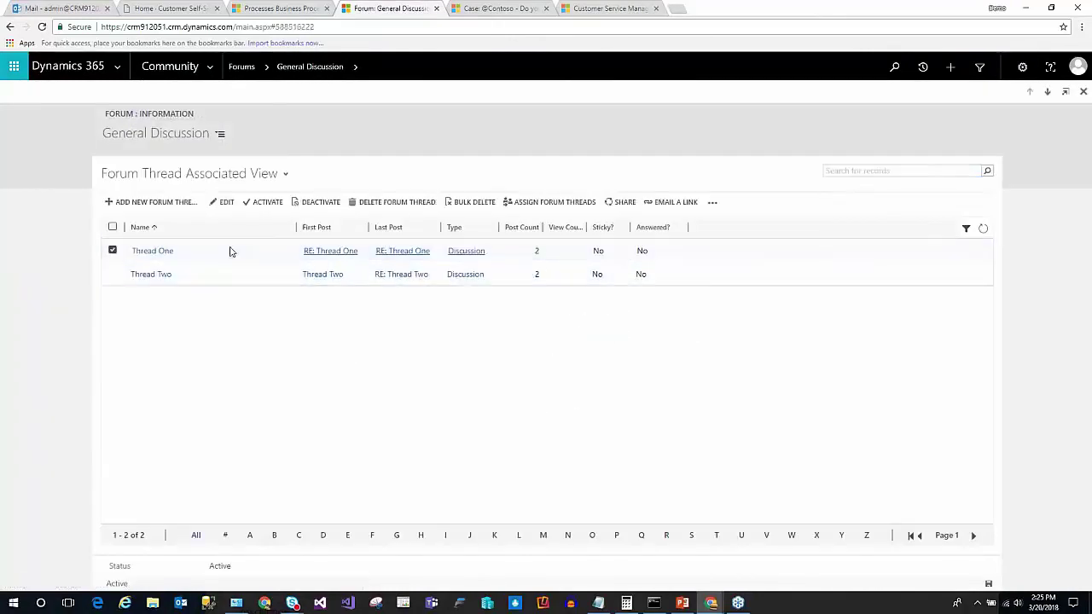
pyautogui.doubleClick(229, 251)
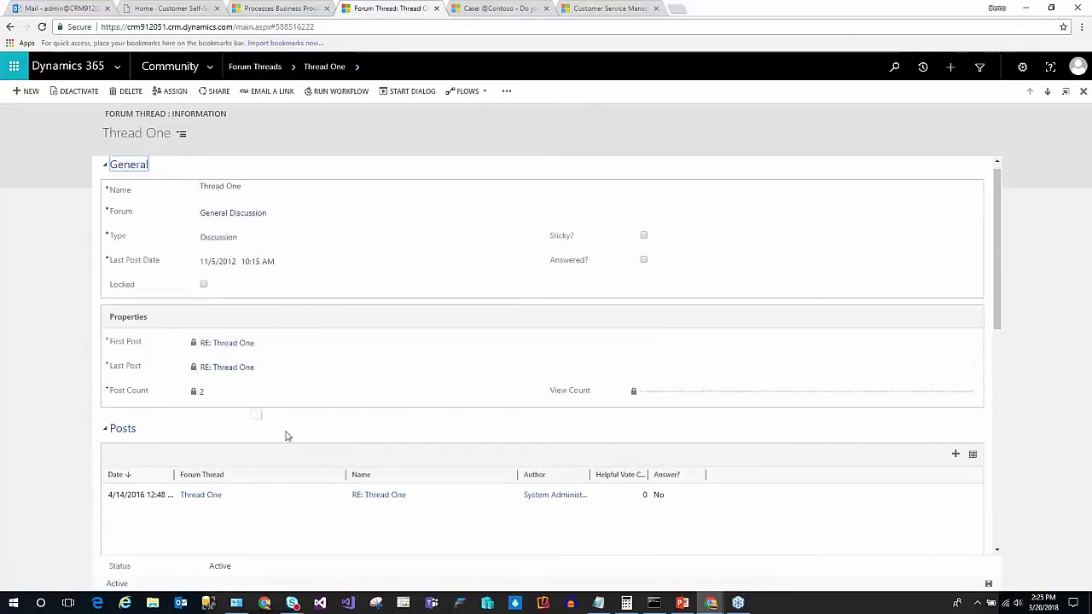
pyautogui.scroll(-1, 287, 437)
pyautogui.scroll(-4, 288, 437)
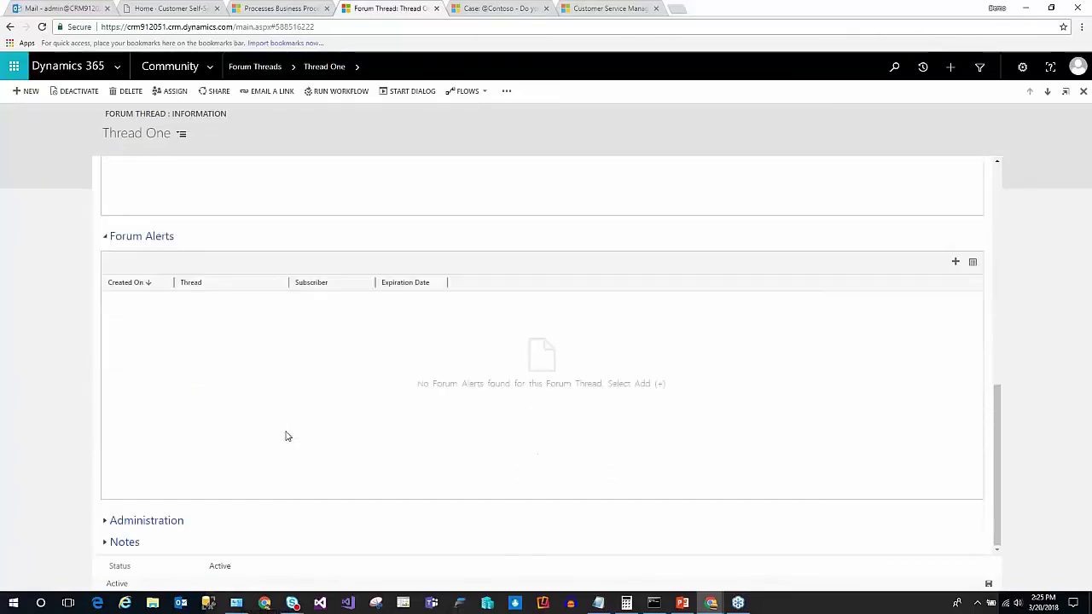
pyautogui.scroll(2, 287, 437)
pyautogui.scroll(3, 287, 437)
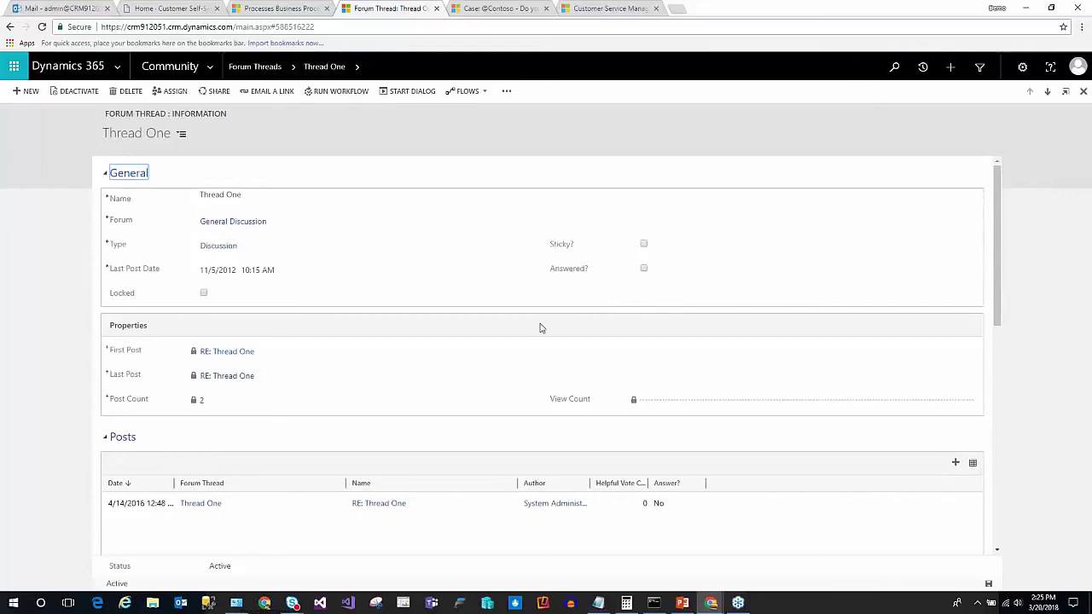
# View the content and administration details of the RE: Thread One post and return to its parent thread.
pyautogui.doubleClick(426, 504)
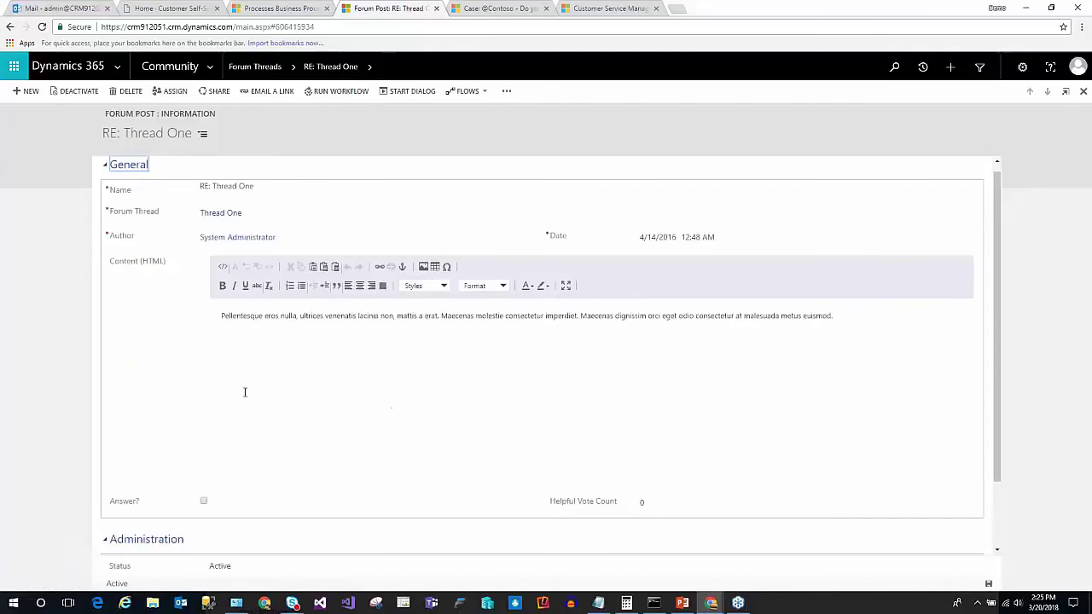
pyautogui.scroll(-1, 141, 379)
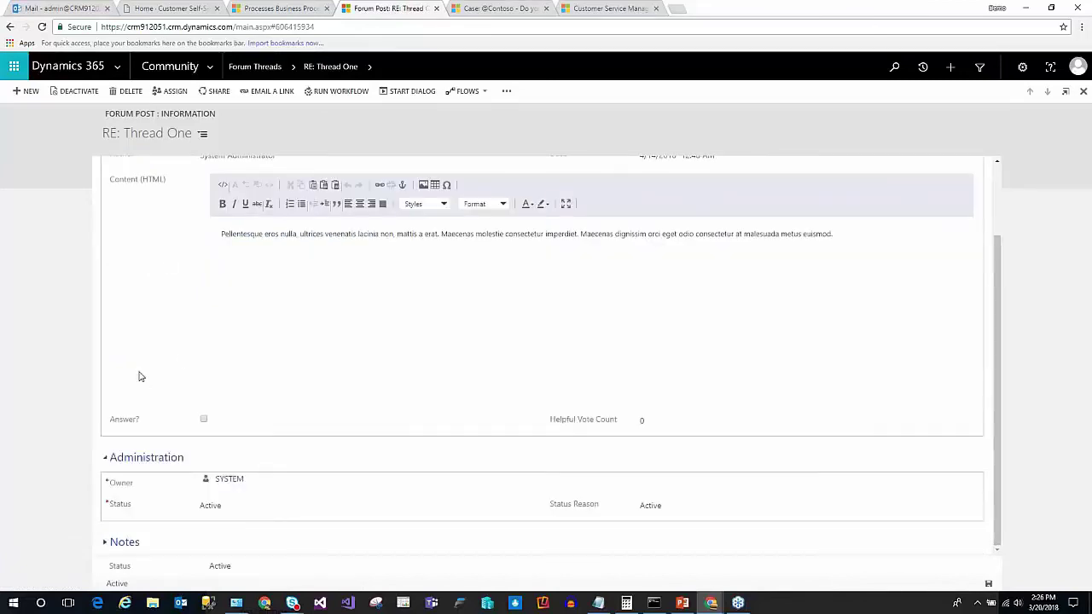
pyautogui.scroll(1, 127, 361)
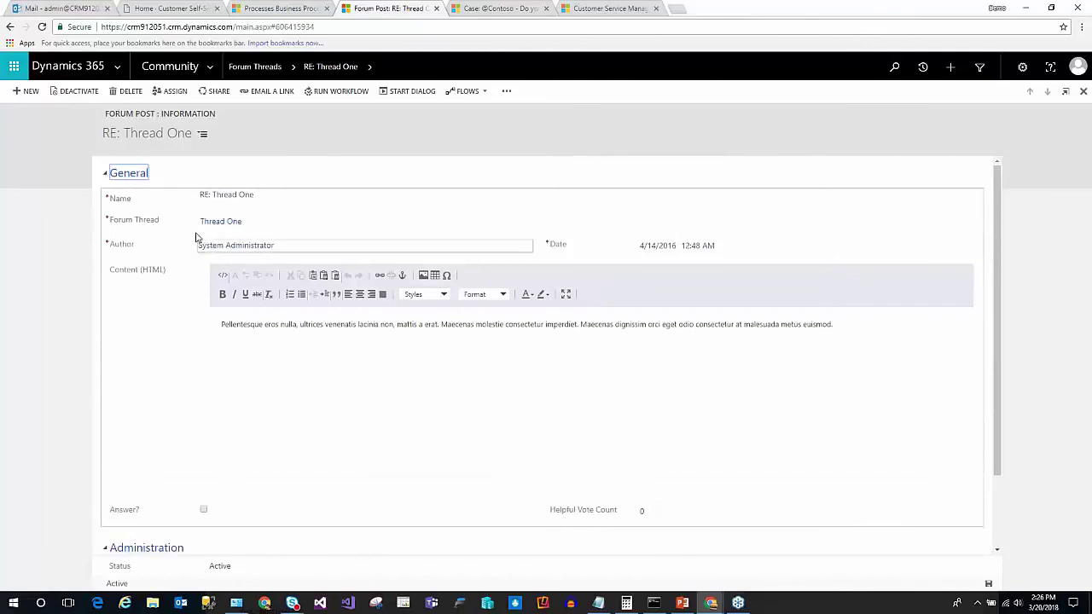
pyautogui.click(218, 221)
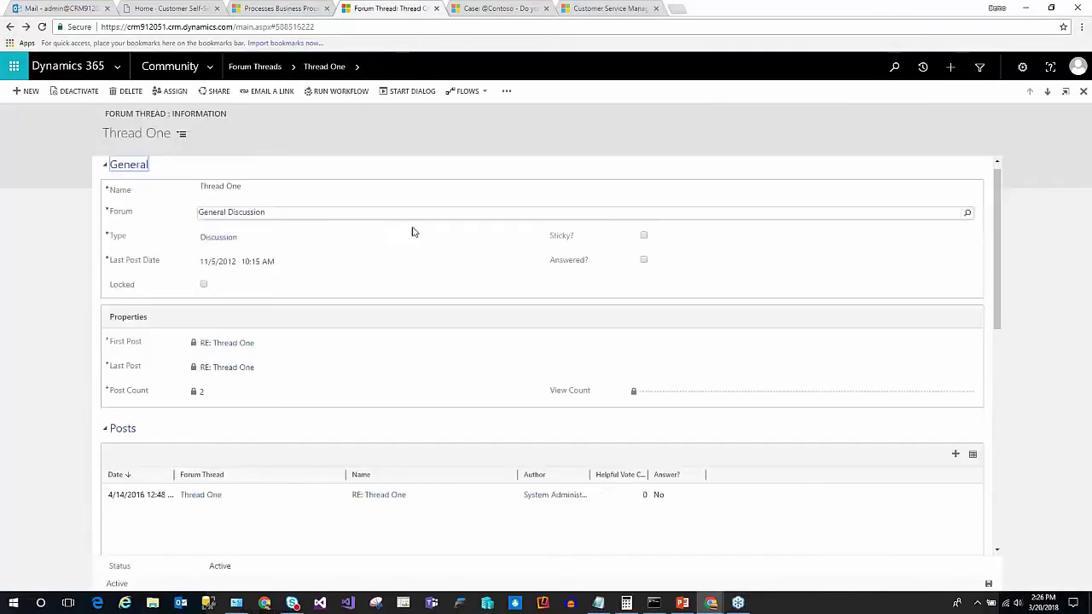